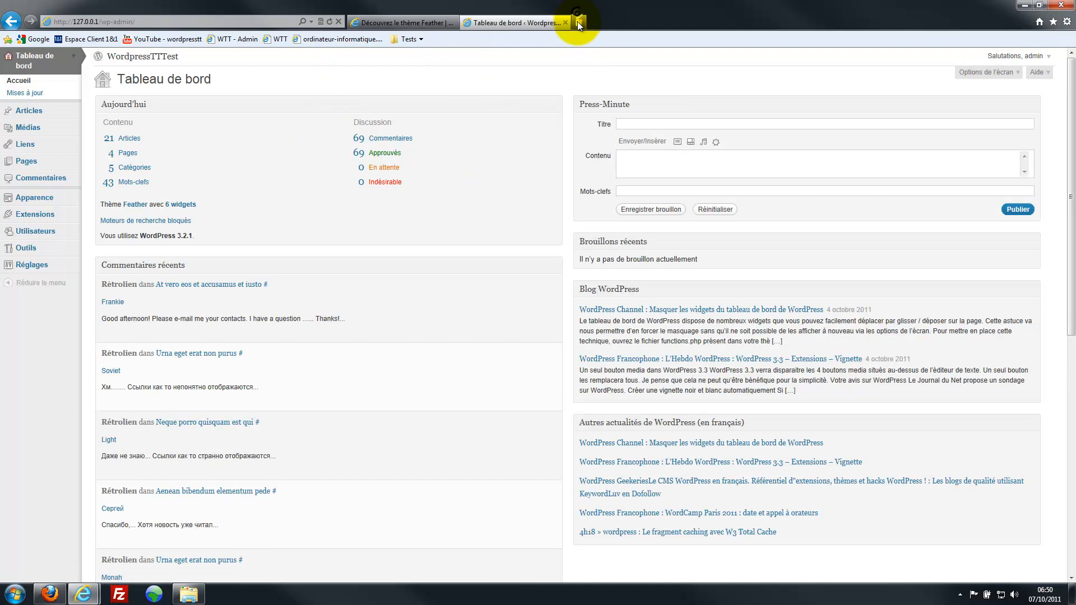
- Load the WordpressTTTest site in a new tab, then start a new page from the admin Pages list
{"action": "left_click", "coordinate": [408, 40]}
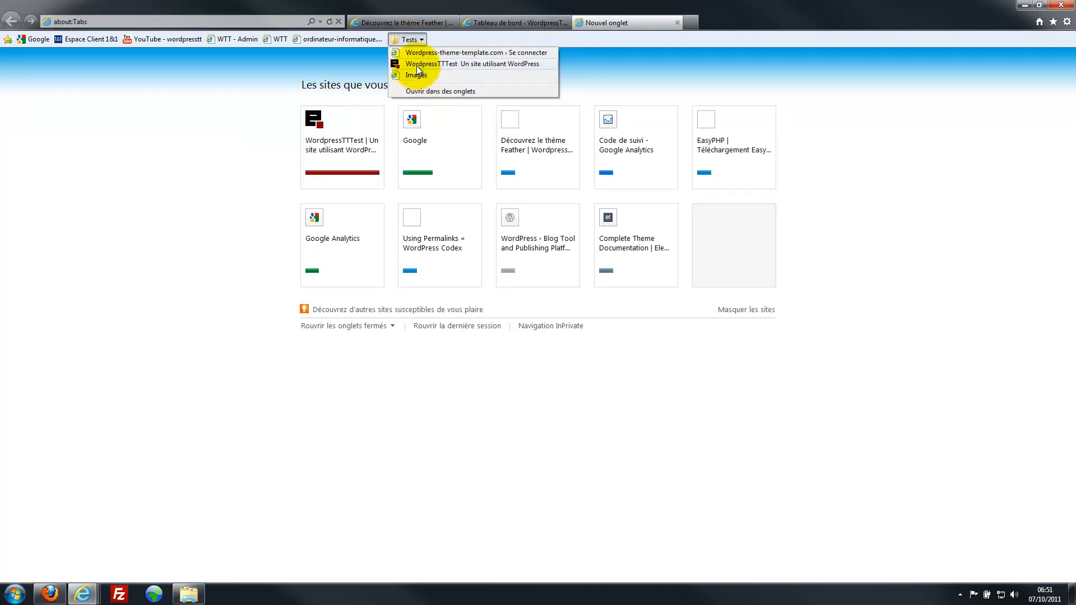
{"action": "left_click", "coordinate": [417, 65]}
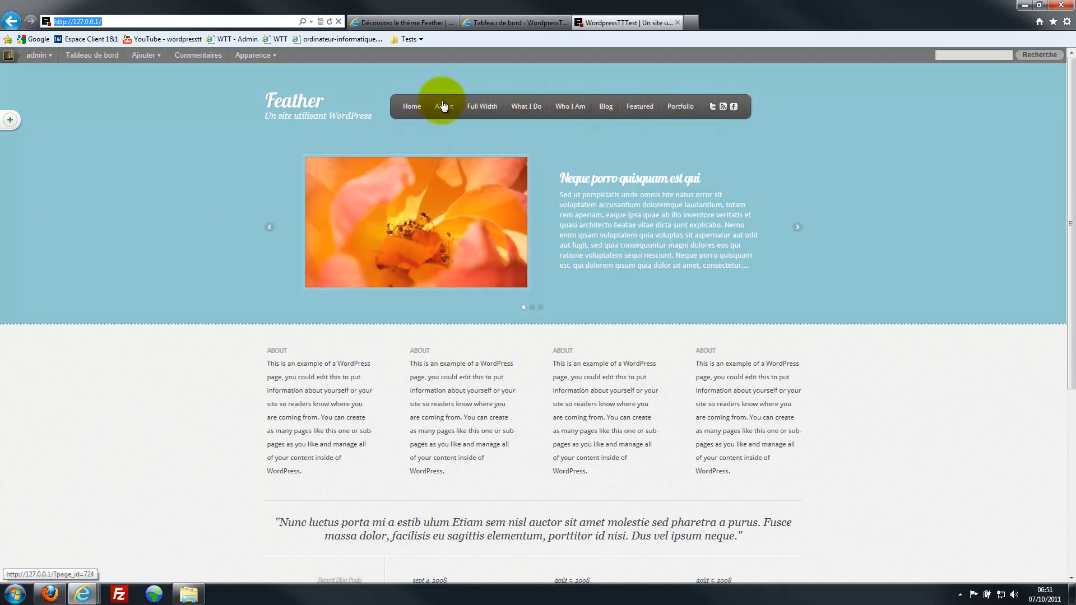
{"action": "left_click", "coordinate": [490, 21]}
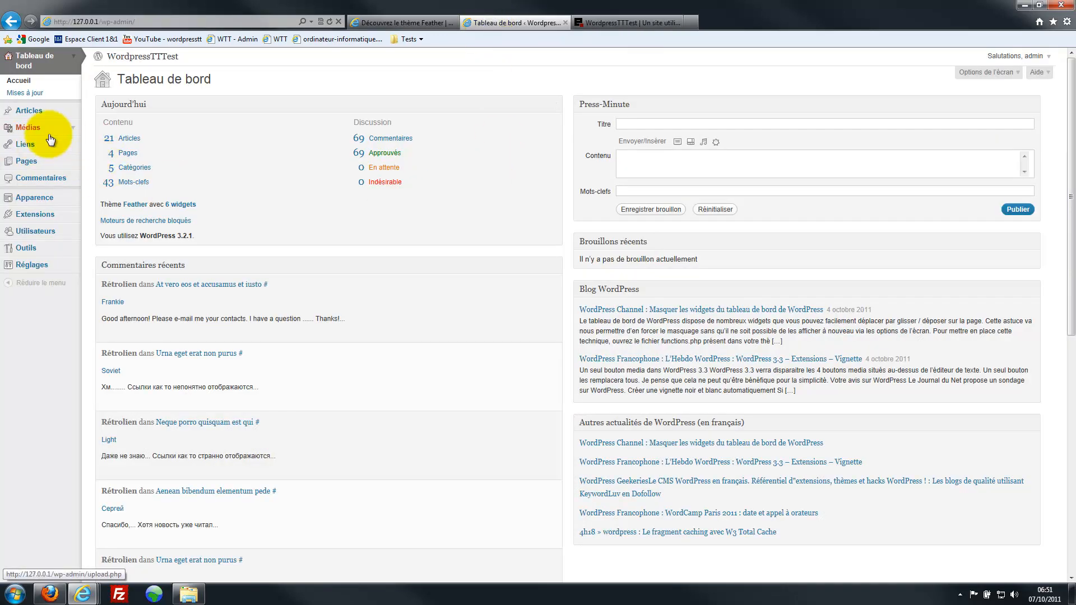
{"action": "left_click", "coordinate": [27, 162]}
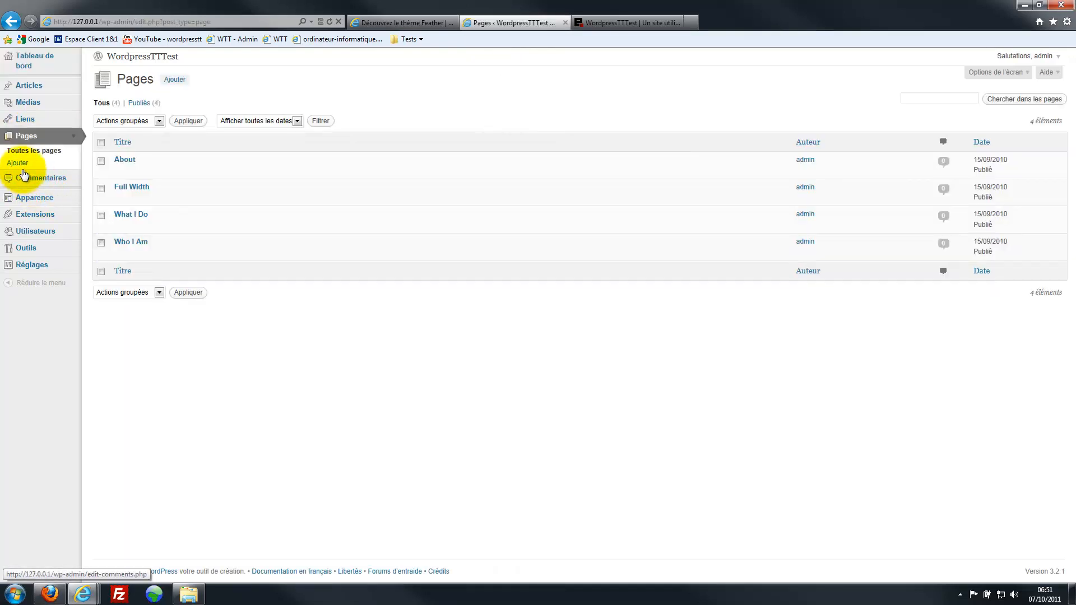
{"action": "left_click", "coordinate": [22, 165]}
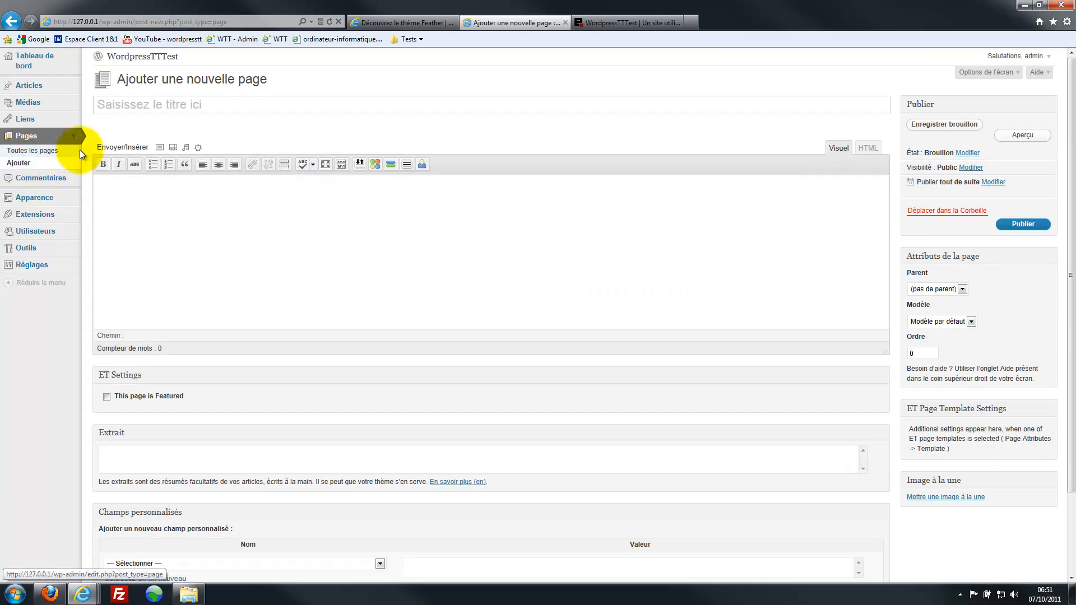
- Publish a page titled 'Contact' with the text 'Ceci est ma page de contact', then view the live site
{"action": "left_click", "coordinate": [112, 109]}
{"action": "type", "text": "Contact"}
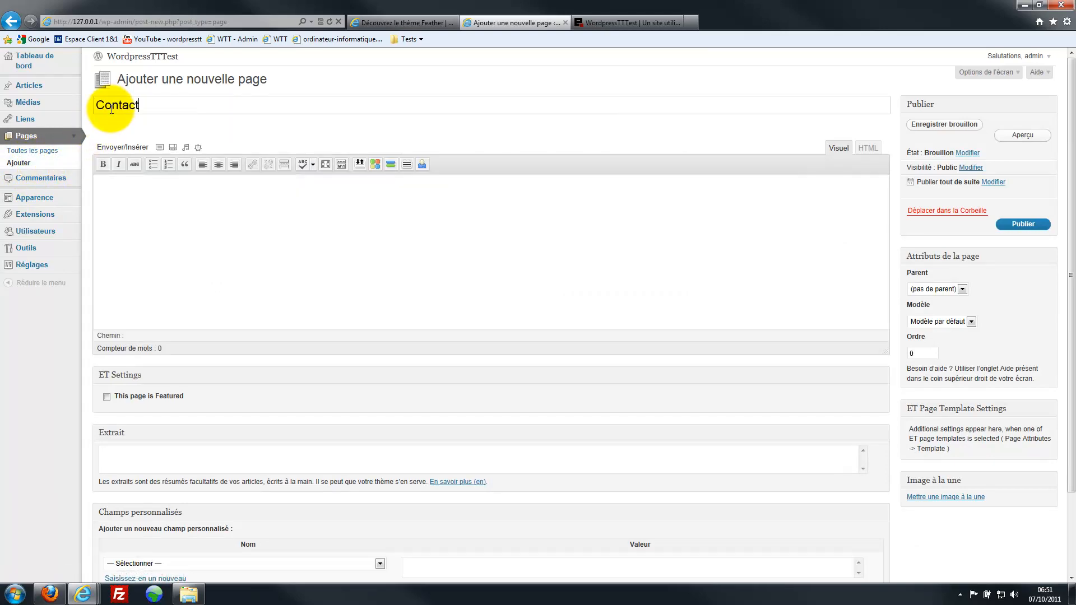
{"action": "left_click", "coordinate": [122, 197]}
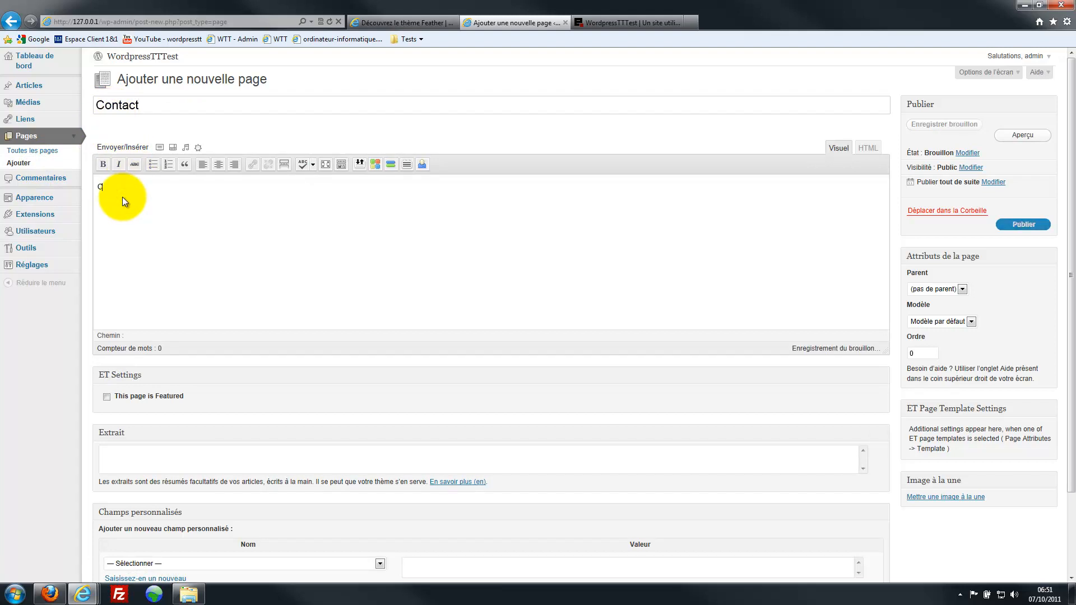
{"action": "type", "text": "Ceci est ma pa"}
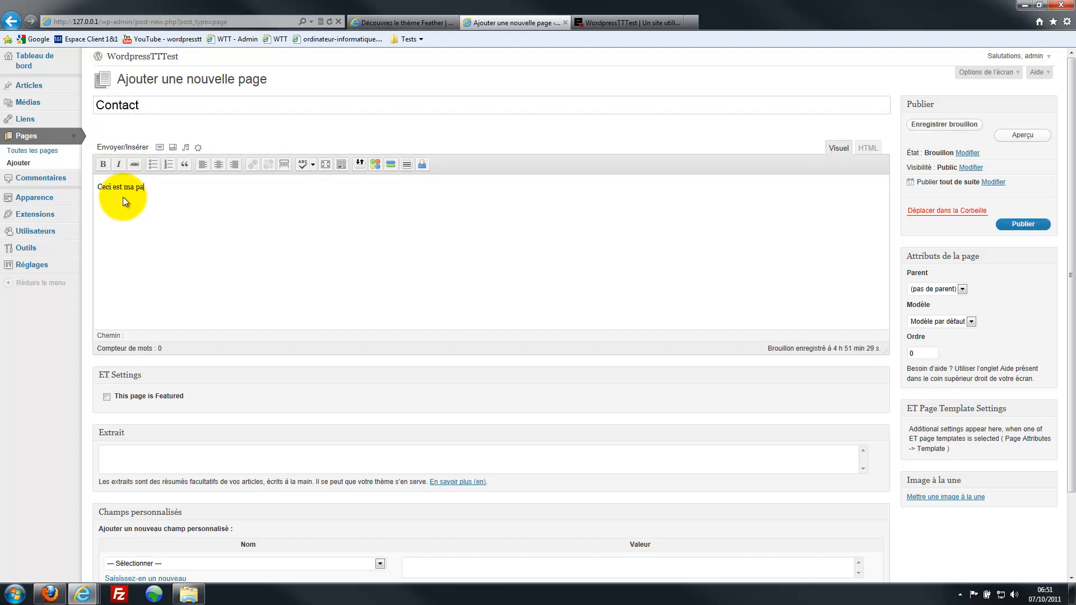
{"action": "type", "text": "ge de contact"}
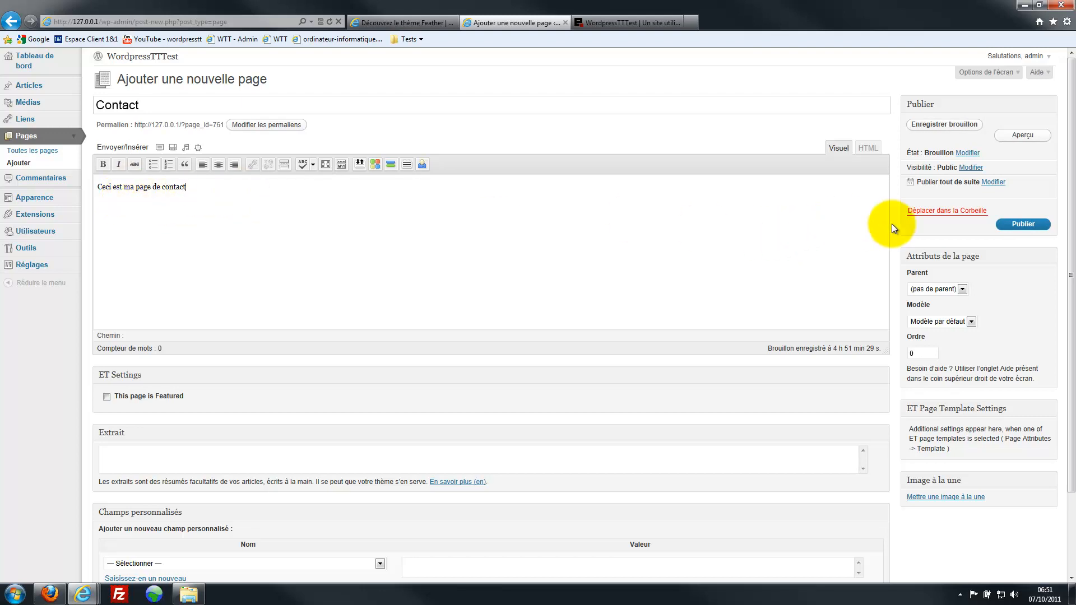
{"action": "left_click", "coordinate": [1021, 224]}
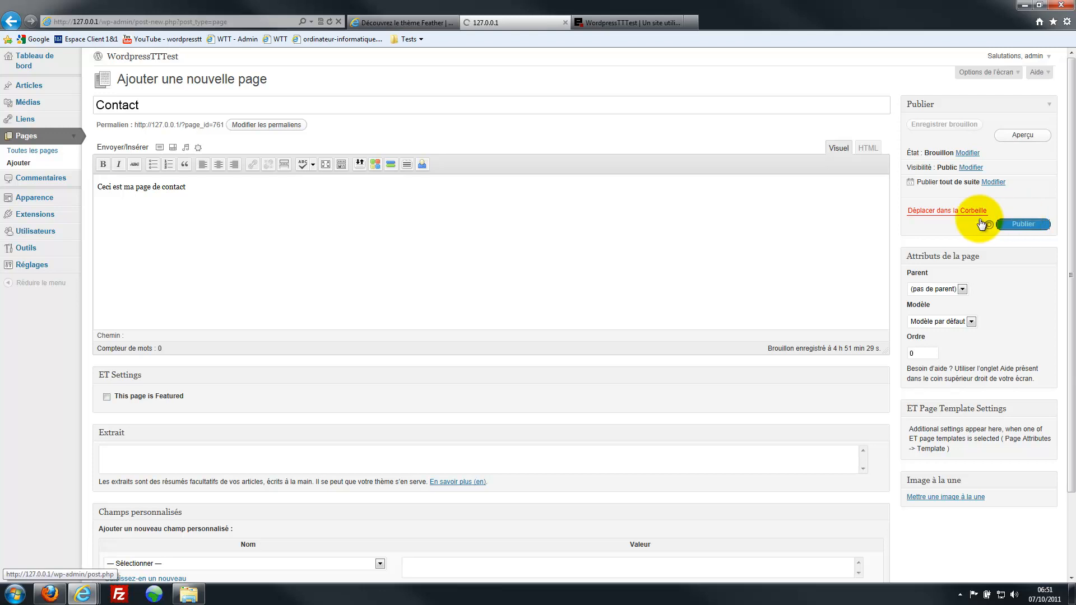
{"action": "left_click", "coordinate": [621, 20]}
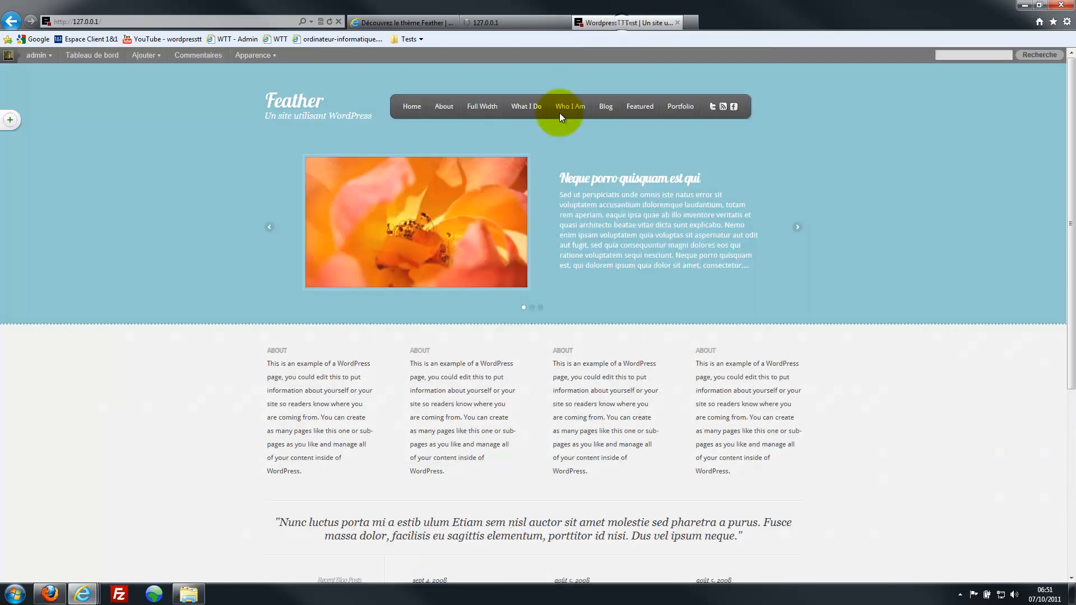
- Refresh the Feather site and open the new Contact page, which shows its text and a contact form
{"action": "key", "text": "F5"}
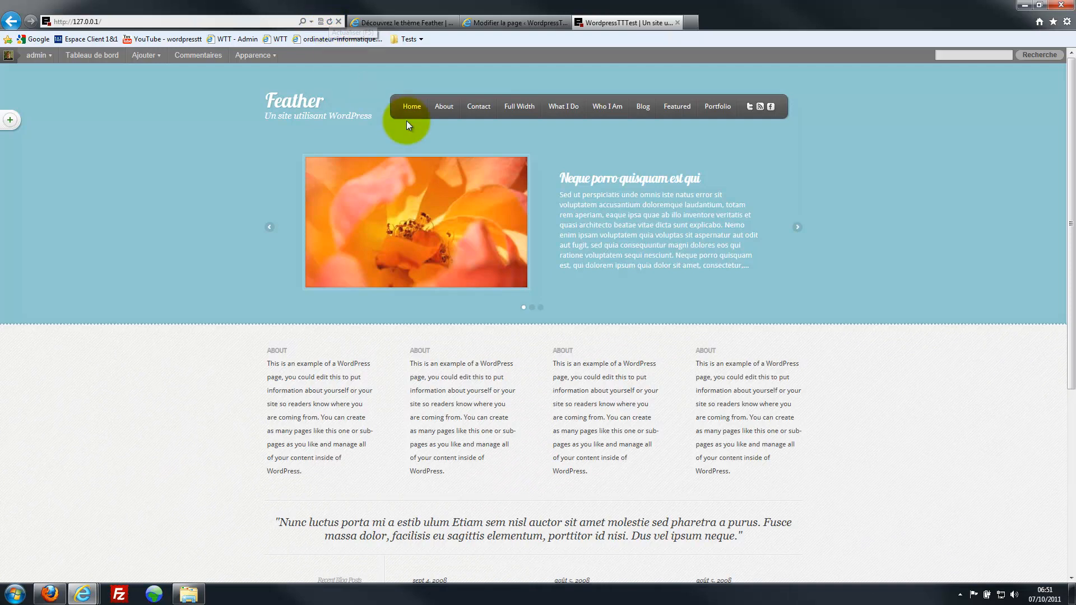
{"action": "left_click", "coordinate": [475, 110]}
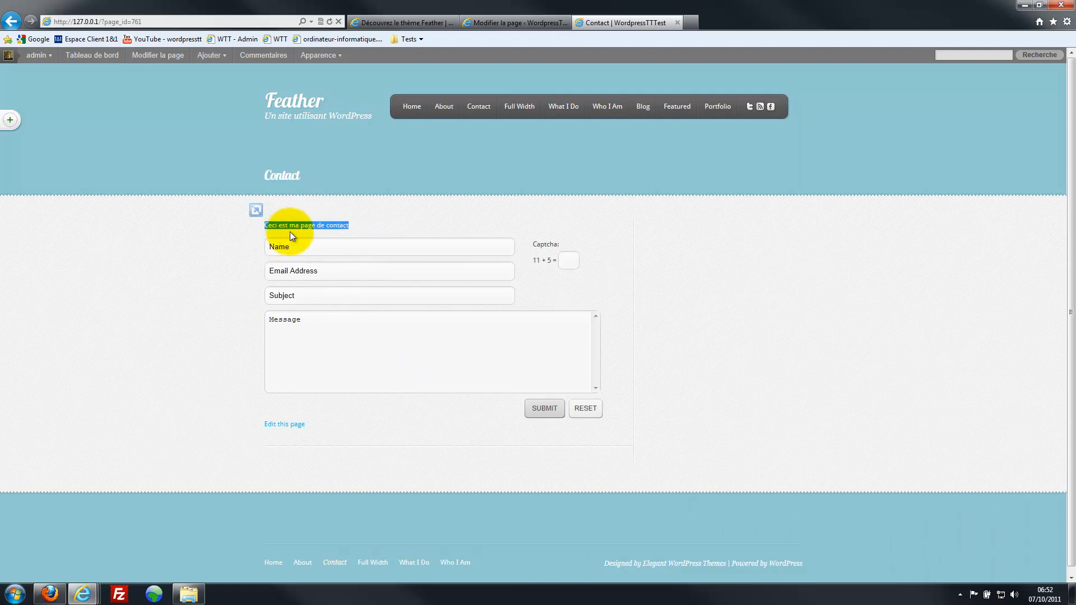
{"action": "left_click", "coordinate": [361, 230]}
{"action": "left_click", "coordinate": [547, 24]}
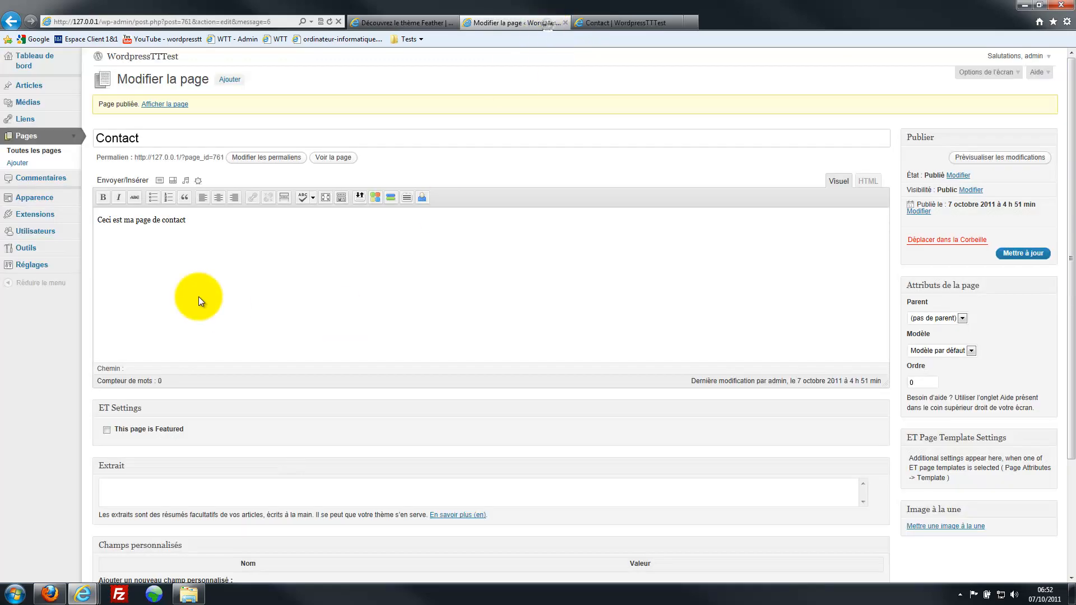
{"action": "left_click", "coordinate": [215, 215]}
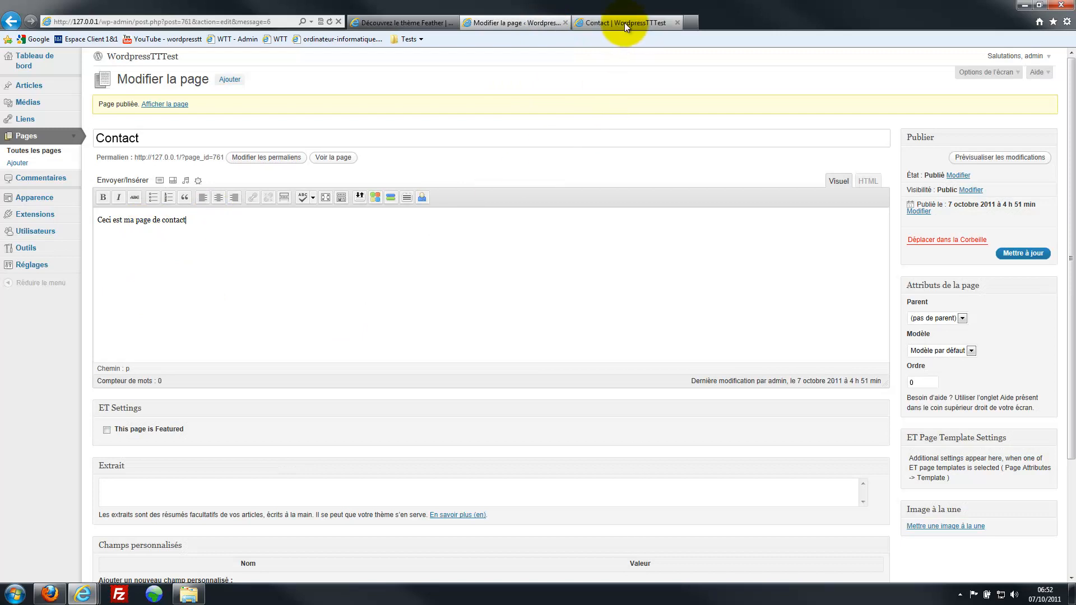
{"action": "left_click", "coordinate": [624, 22]}
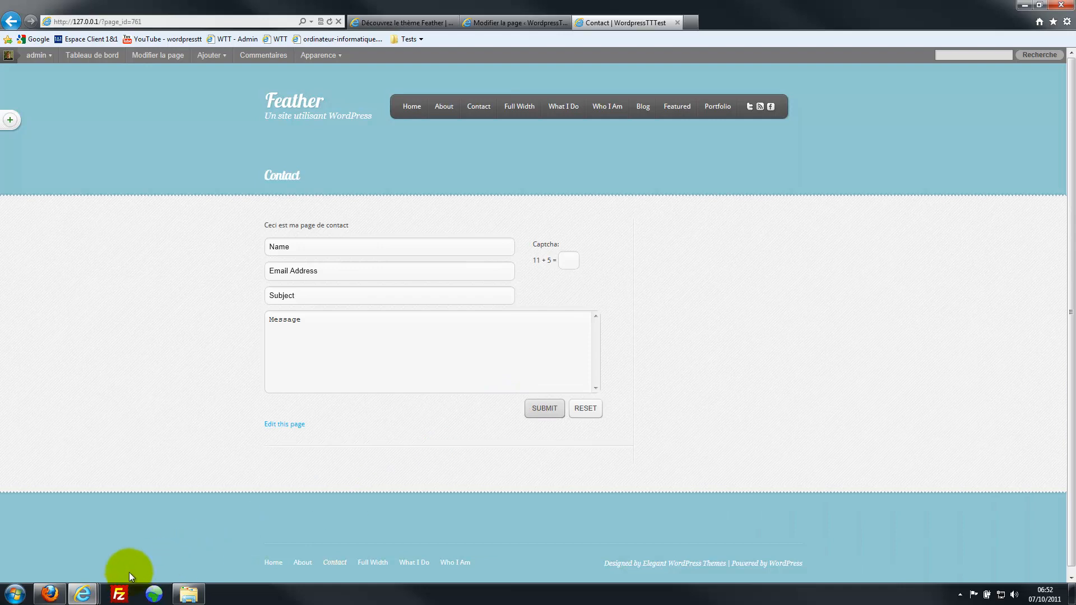
{"action": "left_click", "coordinate": [120, 594]}
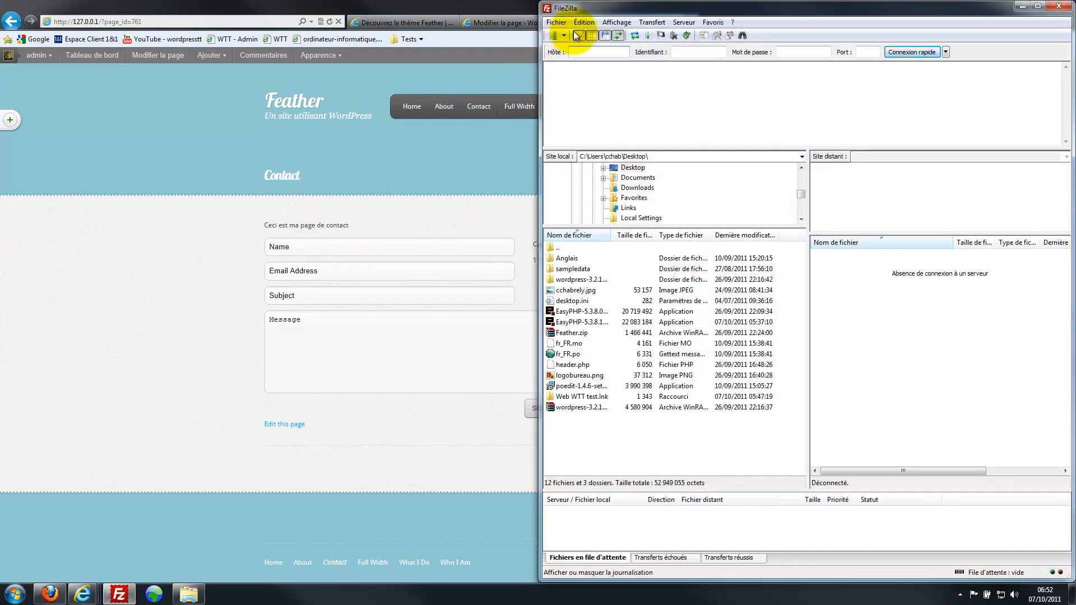
{"action": "left_click", "coordinate": [564, 33]}
{"action": "left_click", "coordinate": [569, 51]}
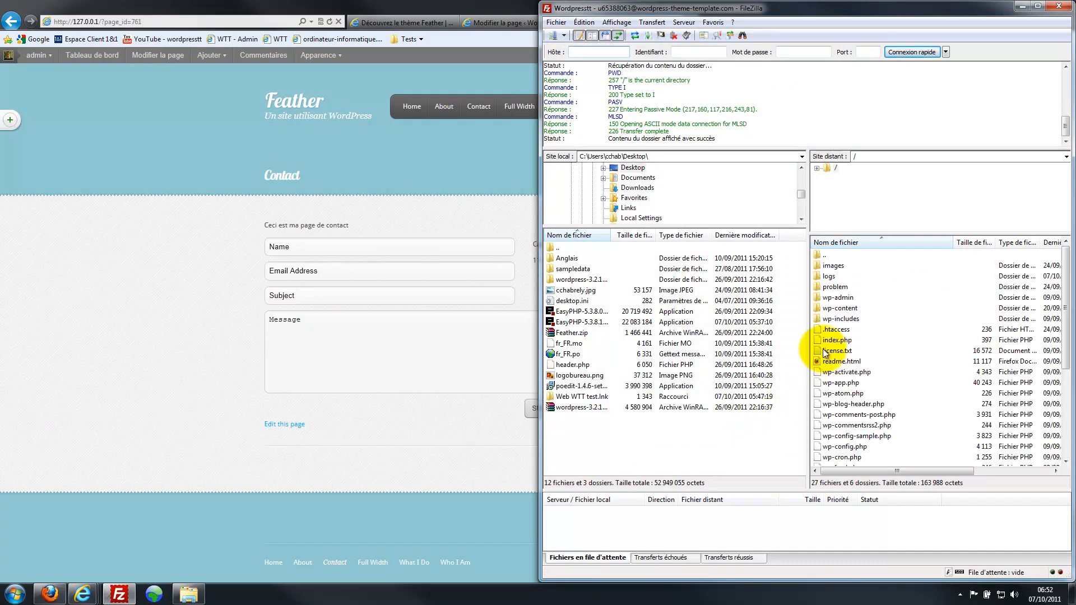
{"action": "double_click", "coordinate": [835, 309]}
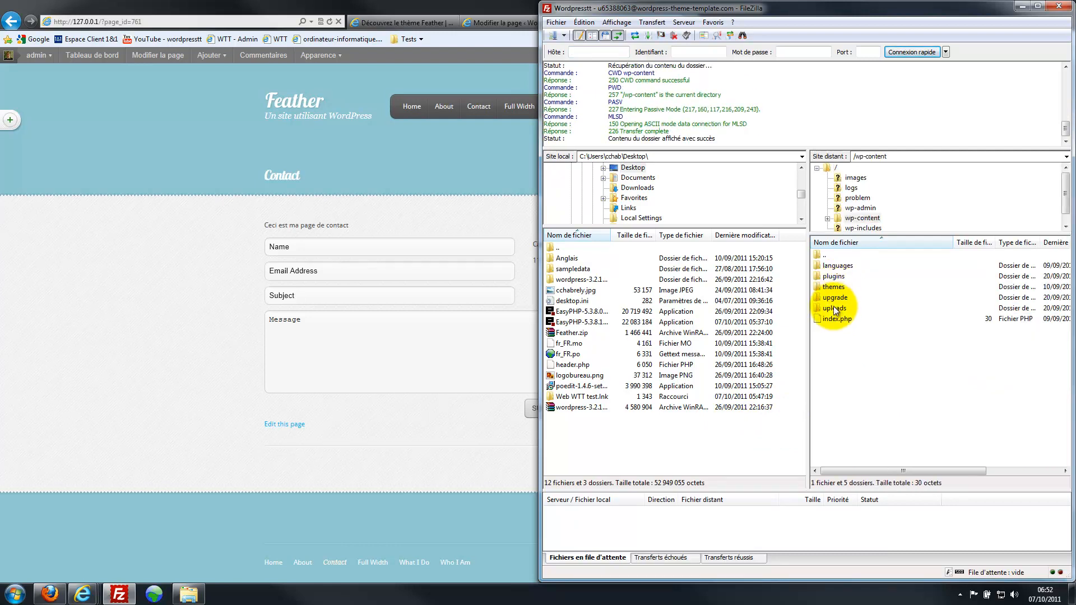
{"action": "double_click", "coordinate": [833, 286]}
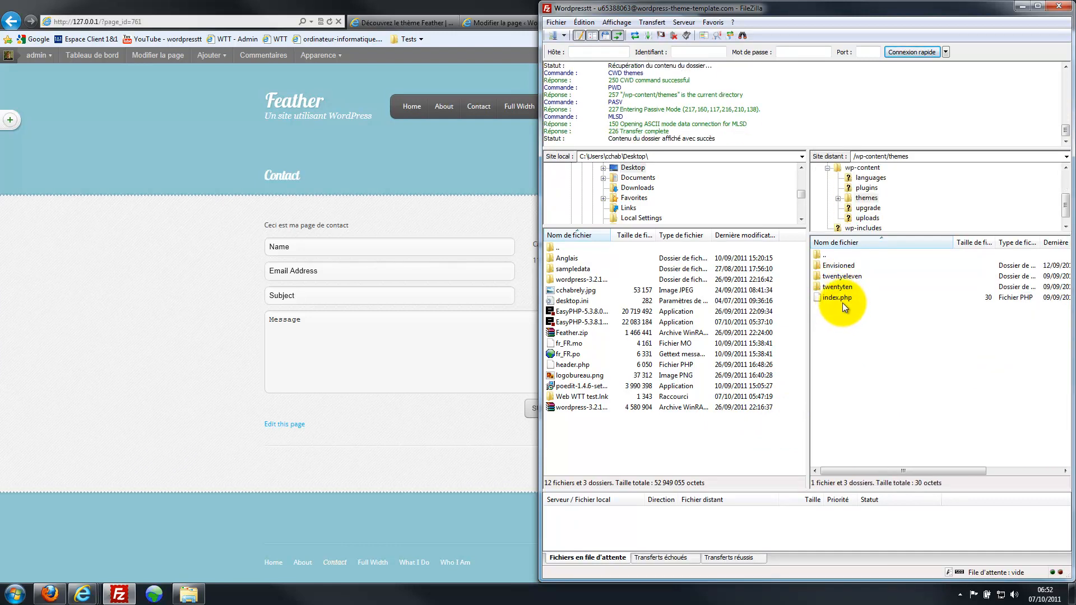
{"action": "double_click", "coordinate": [839, 267]}
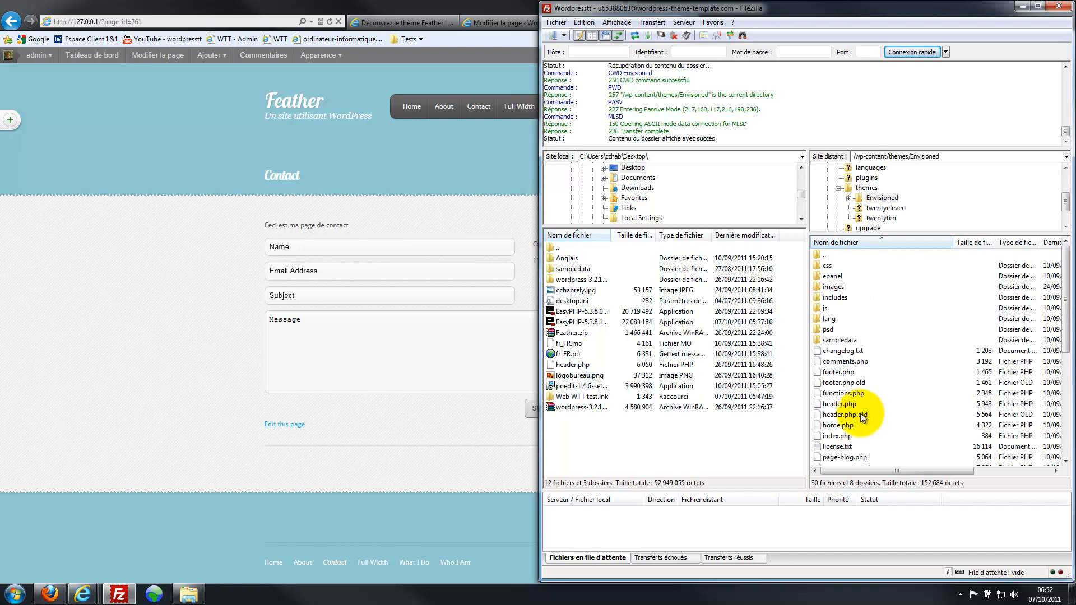
{"action": "scroll", "coordinate": [865, 457], "scroll_direction": "down", "scroll_amount": 3}
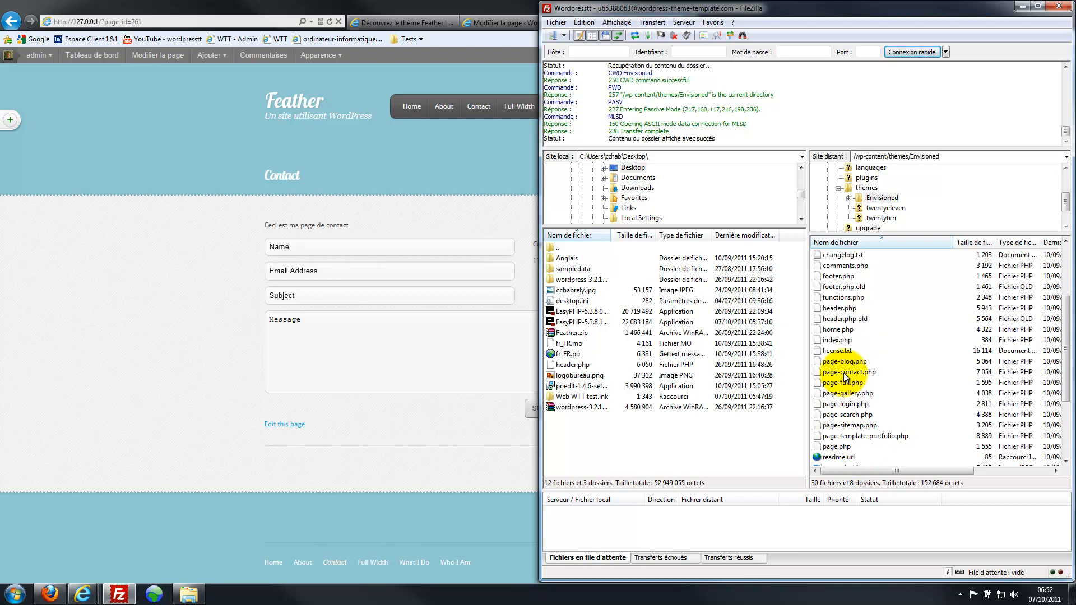
{"action": "left_click", "coordinate": [1059, 6]}
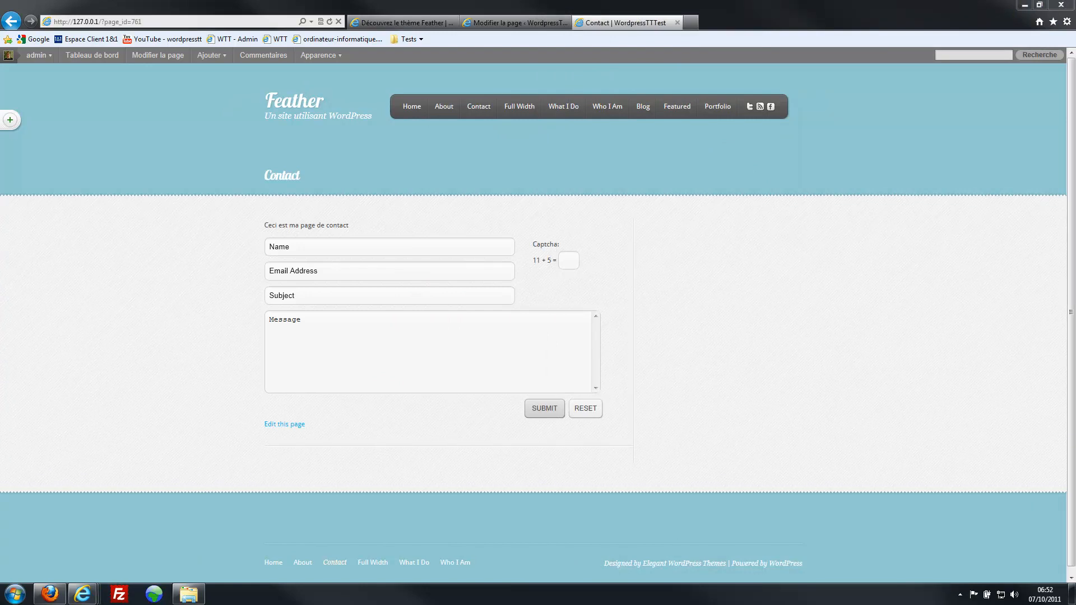
- In the file browser, navigate to wp-content > themes > Feather
{"action": "left_click", "coordinate": [188, 594]}
{"action": "left_click_drag", "start_coordinate": [596, 140], "coordinate": [554, 133]}
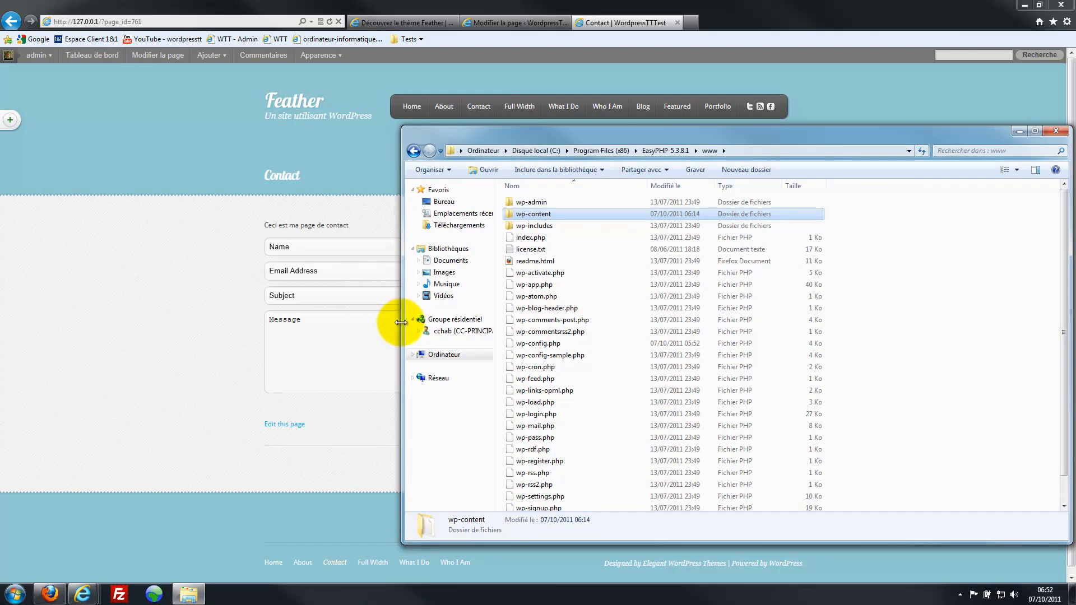
{"action": "left_click_drag", "start_coordinate": [401, 323], "coordinate": [550, 321]}
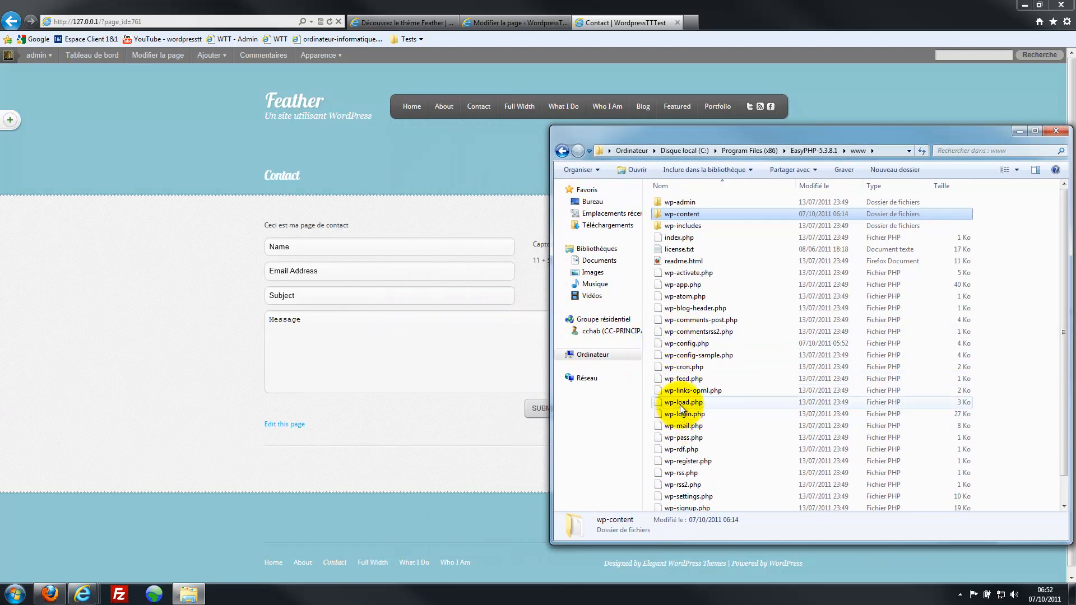
{"action": "double_click", "coordinate": [677, 214]}
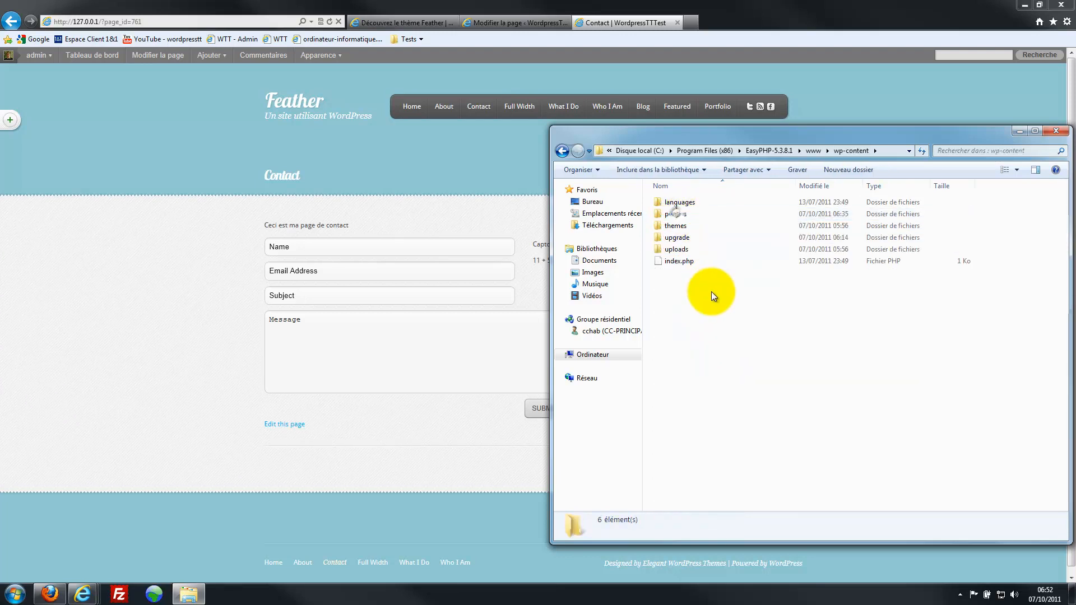
{"action": "double_click", "coordinate": [676, 225]}
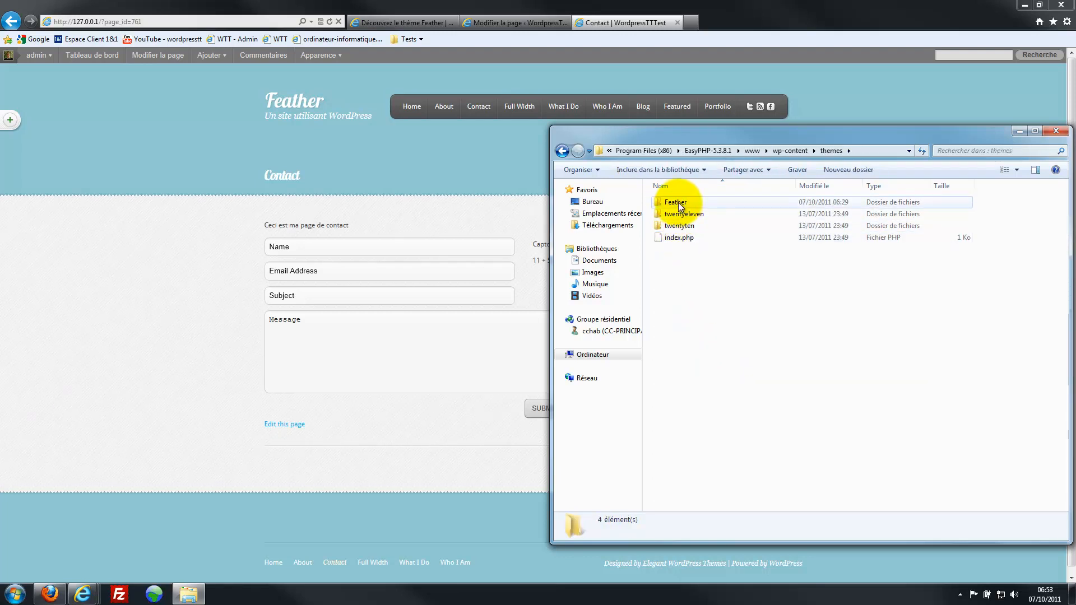
{"action": "double_click", "coordinate": [678, 202]}
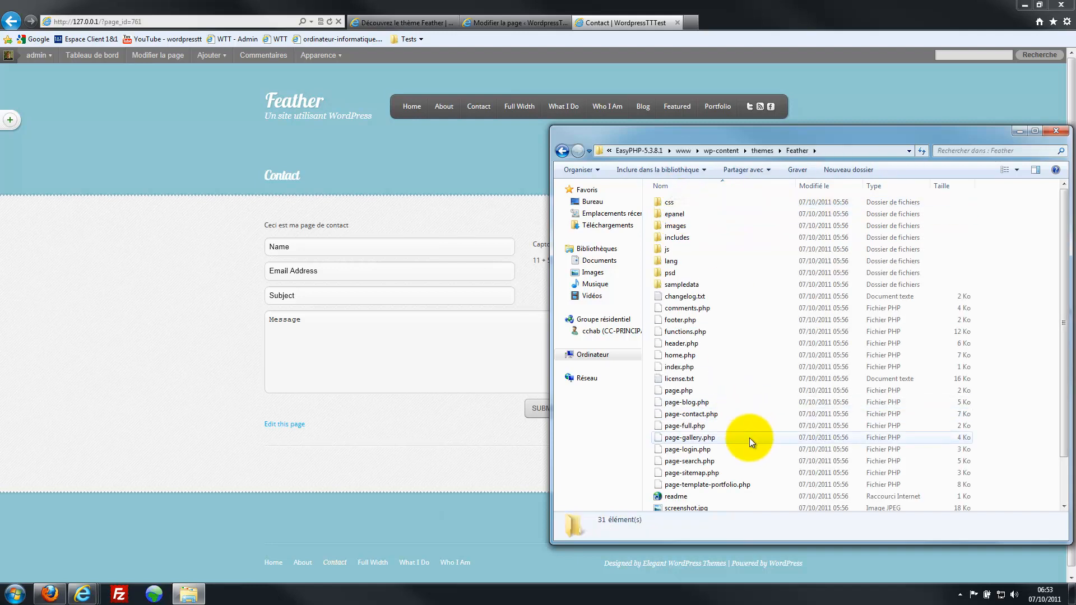
- Rename page-contact.php to page-contact1.php
{"action": "left_click", "coordinate": [702, 419]}
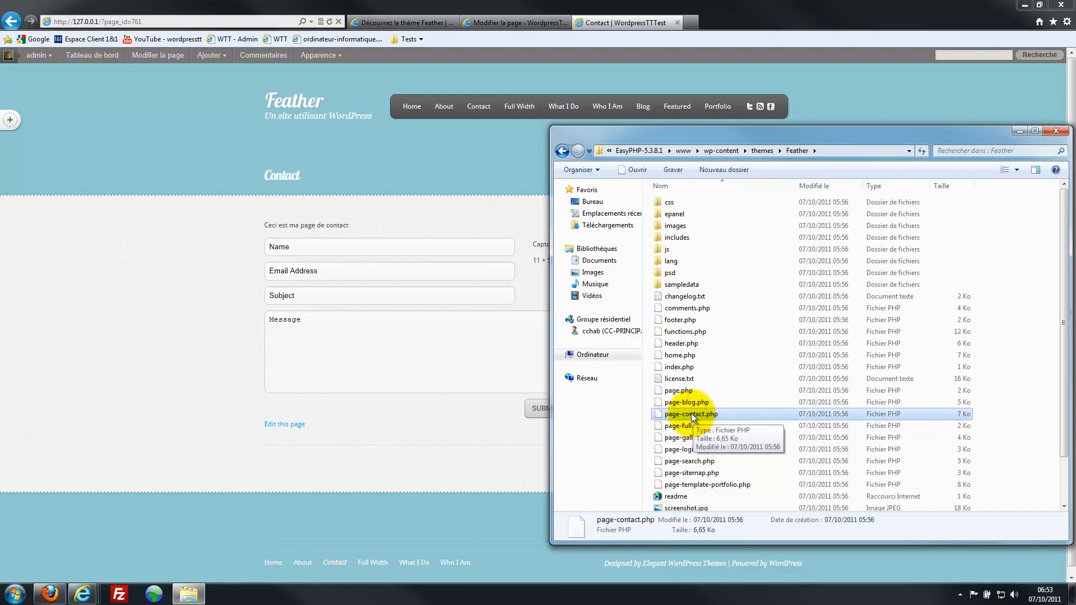
{"action": "right_click", "coordinate": [691, 413]}
{"action": "left_click", "coordinate": [714, 388]}
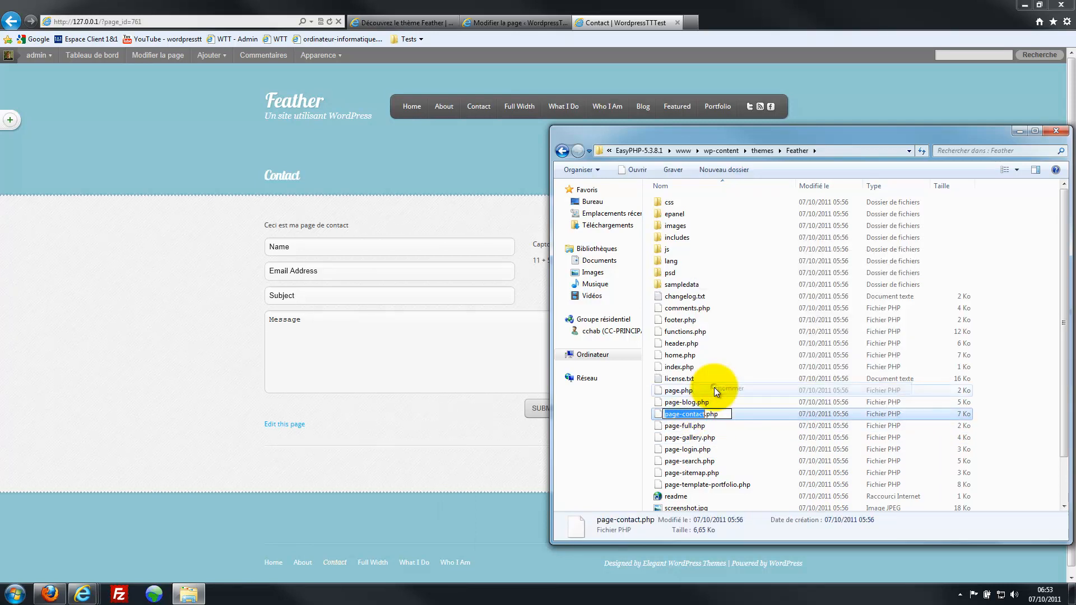
{"action": "left_click", "coordinate": [705, 415]}
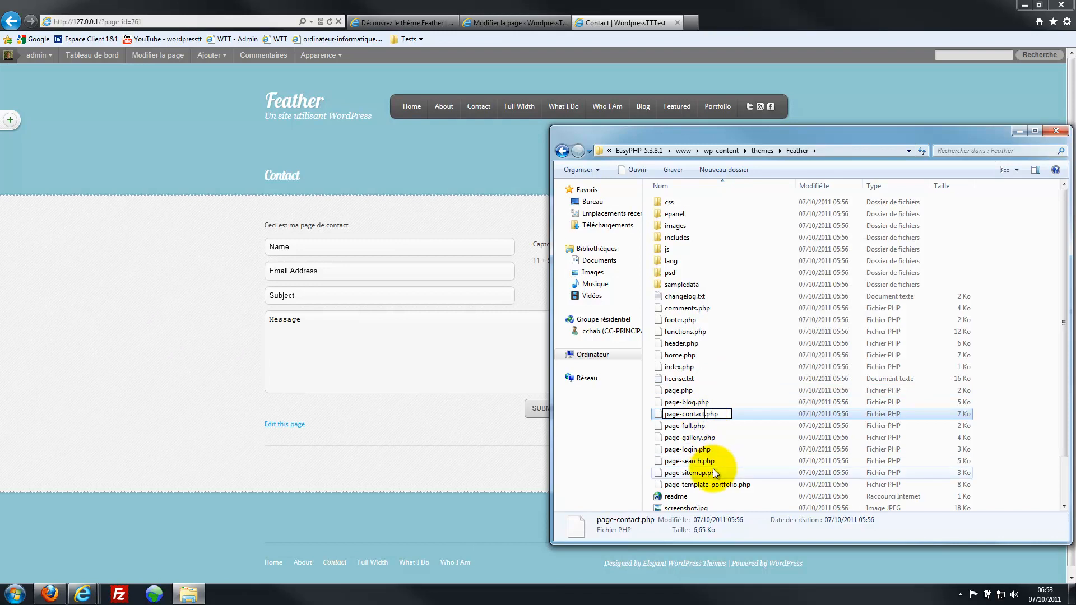
{"action": "type", "text": "1"}
{"action": "key", "text": "Return"}
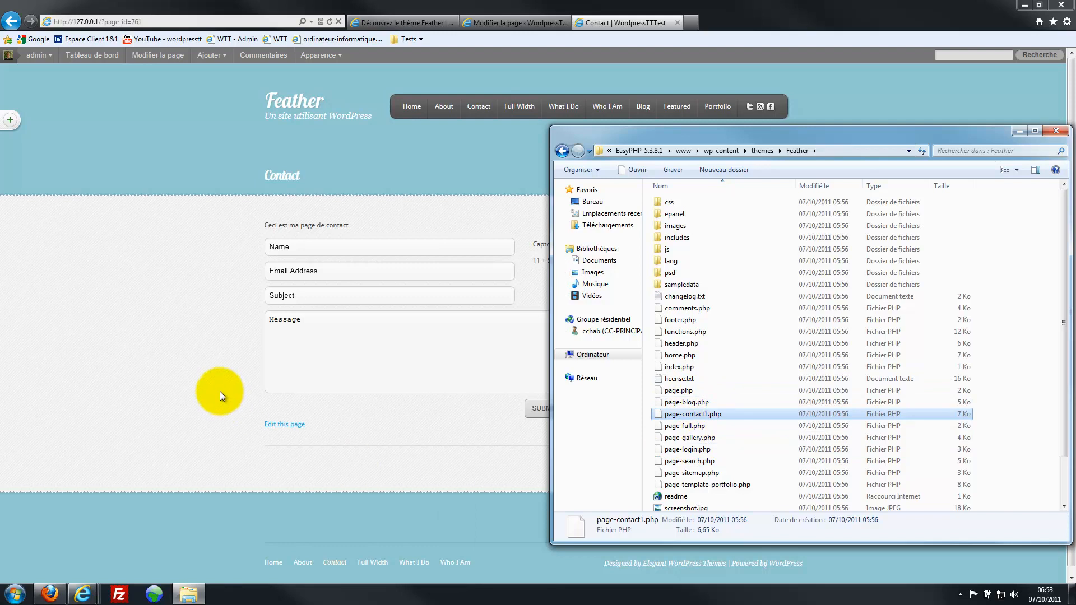
{"action": "left_click", "coordinate": [224, 325]}
- Reload the Contact page to confirm the contact form is gone, then return to its editor
{"action": "key", "text": "F5"}
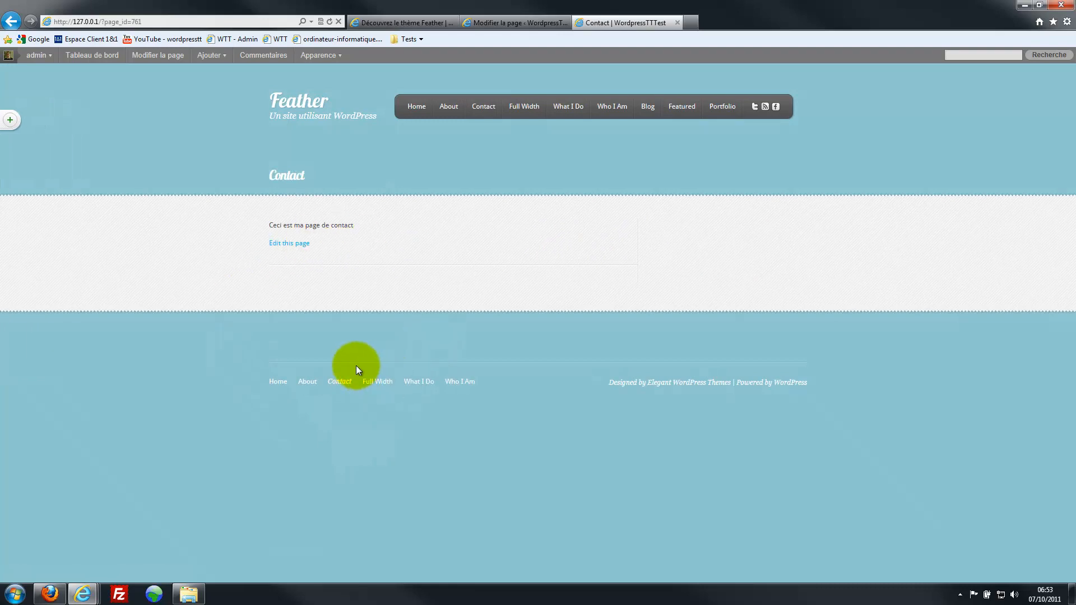
{"action": "left_click_drag", "start_coordinate": [358, 227], "coordinate": [289, 230]}
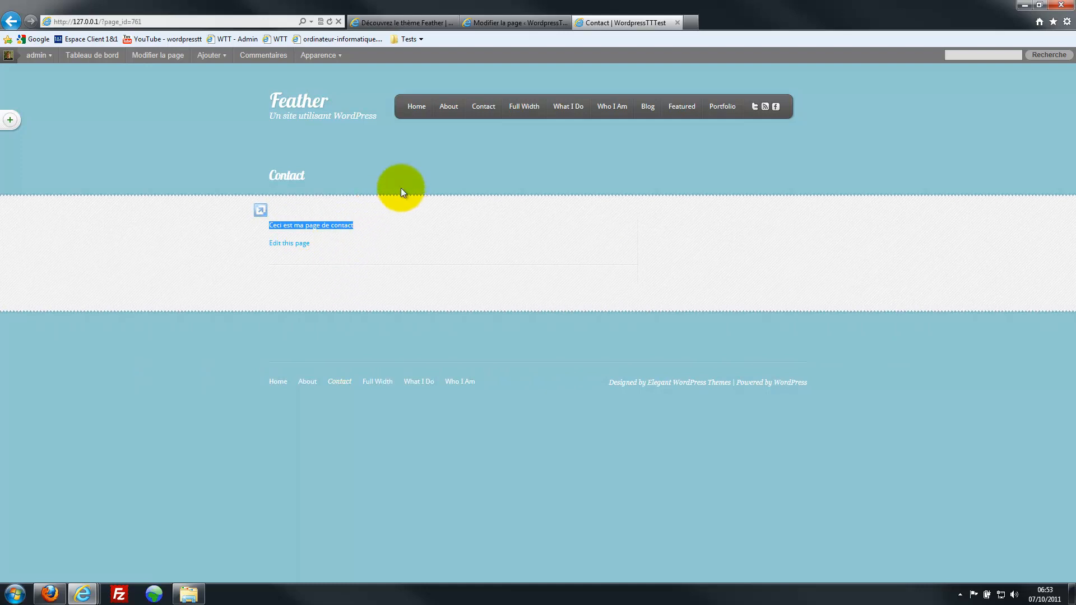
{"action": "left_click", "coordinate": [353, 243]}
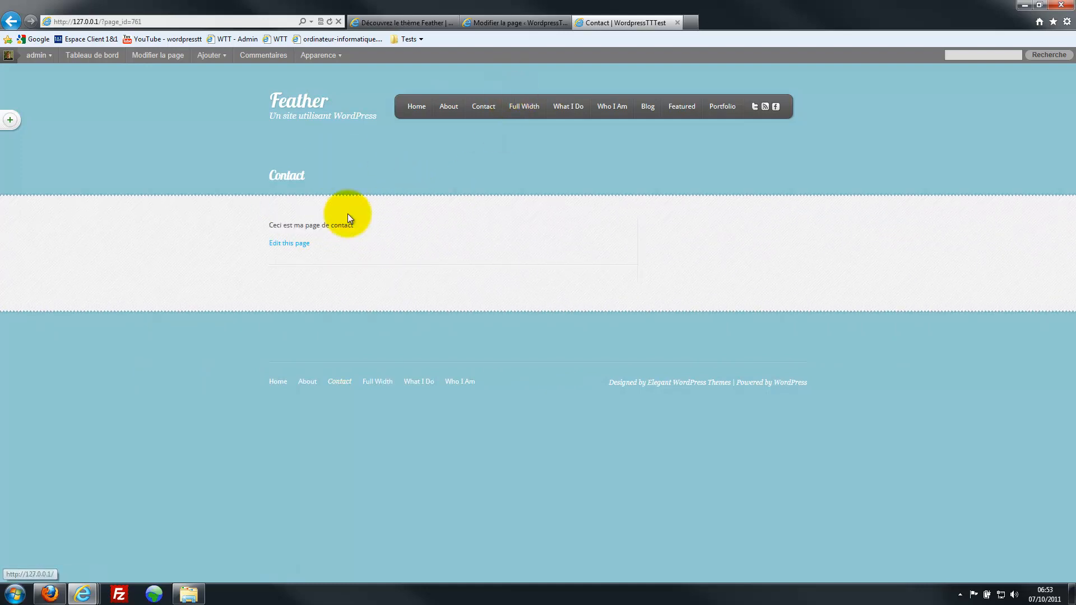
{"action": "left_click", "coordinate": [521, 22]}
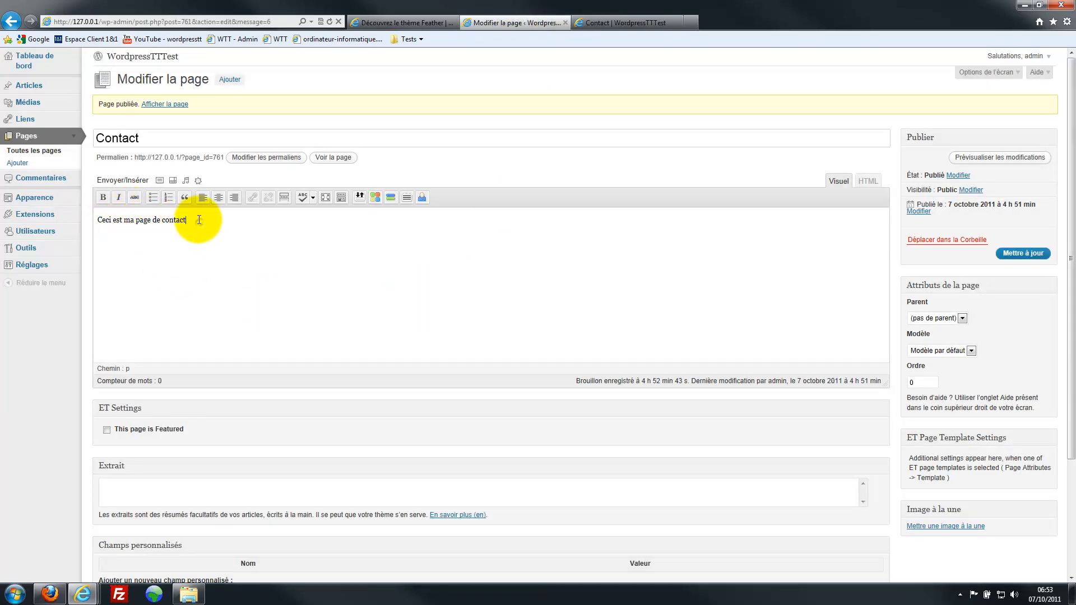
- Add 'vous pouvez me contacter à l'adresse suivante' plus a linked e-mail address, and update the page
{"action": "type", "text": "us pouvez me contacter à l'adresse suivante :"}
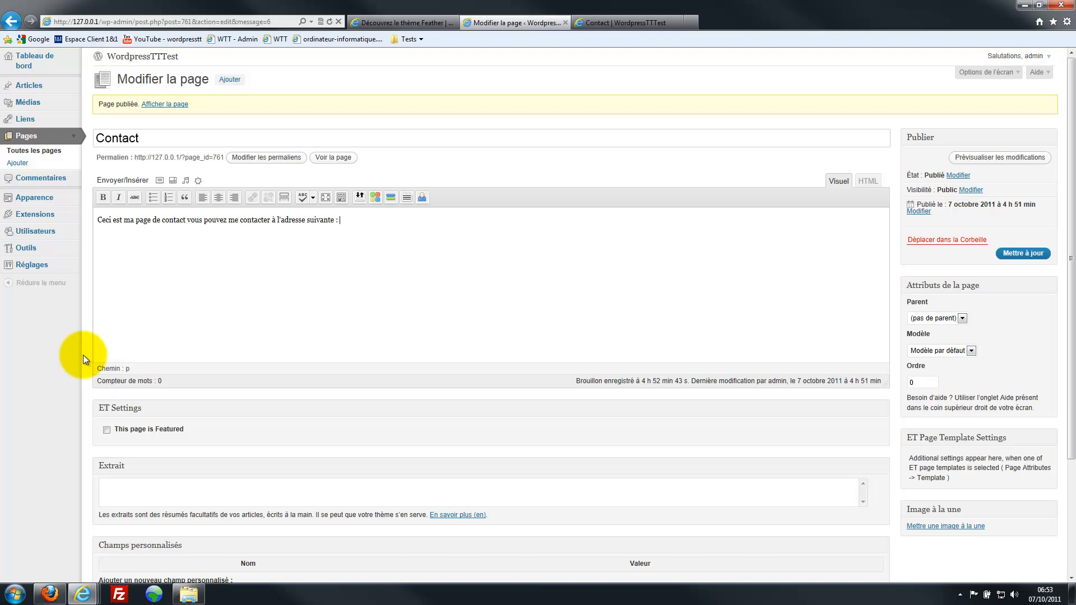
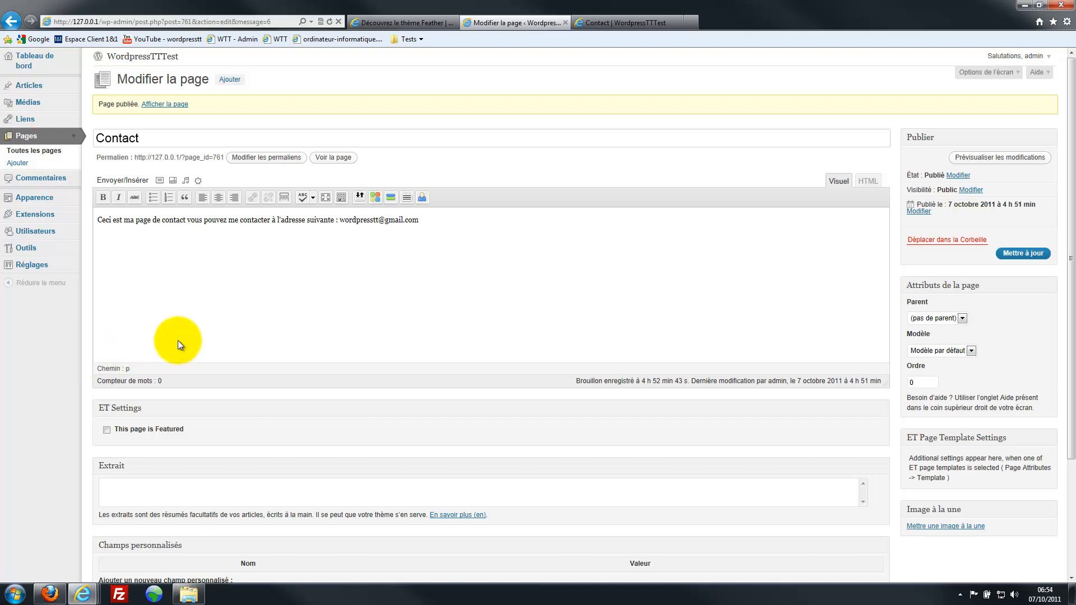
{"action": "left_click", "coordinate": [410, 278]}
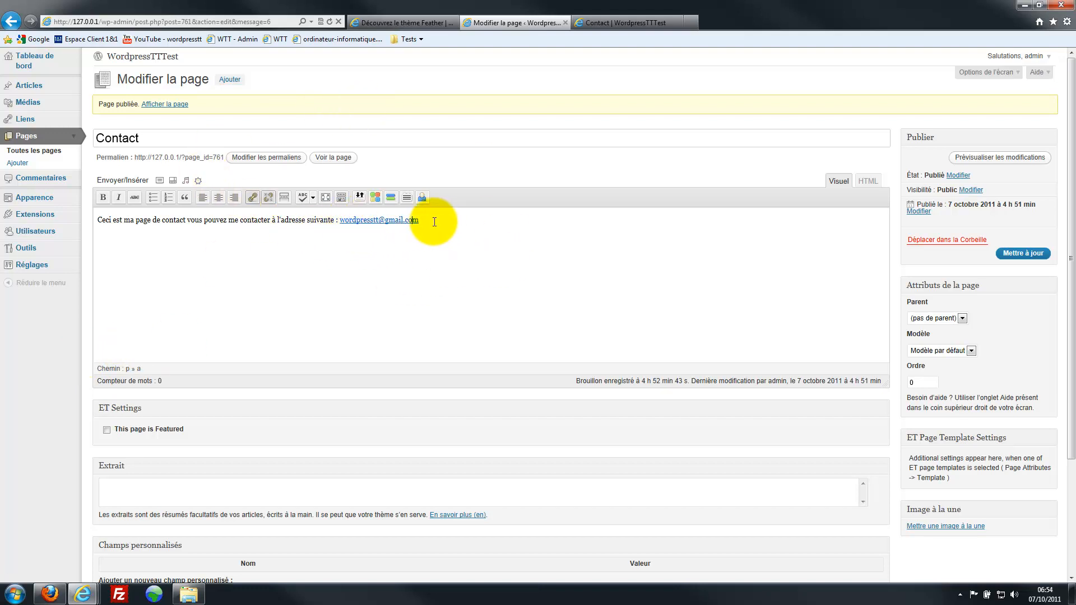
{"action": "left_click_drag", "start_coordinate": [417, 221], "coordinate": [362, 224]}
{"action": "left_click", "coordinate": [362, 266]}
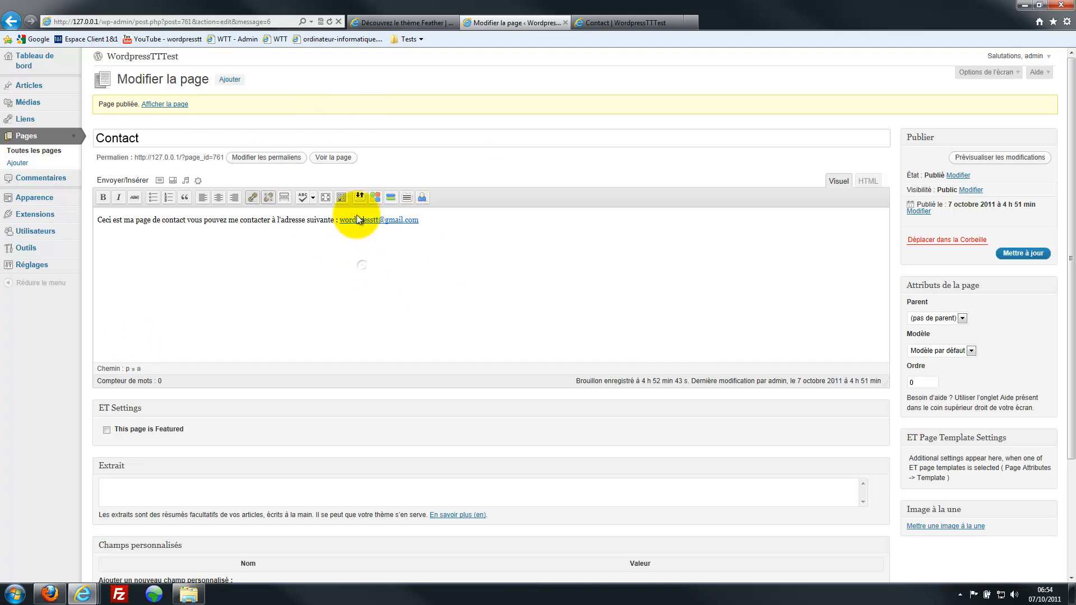
{"action": "left_click", "coordinate": [1001, 255]}
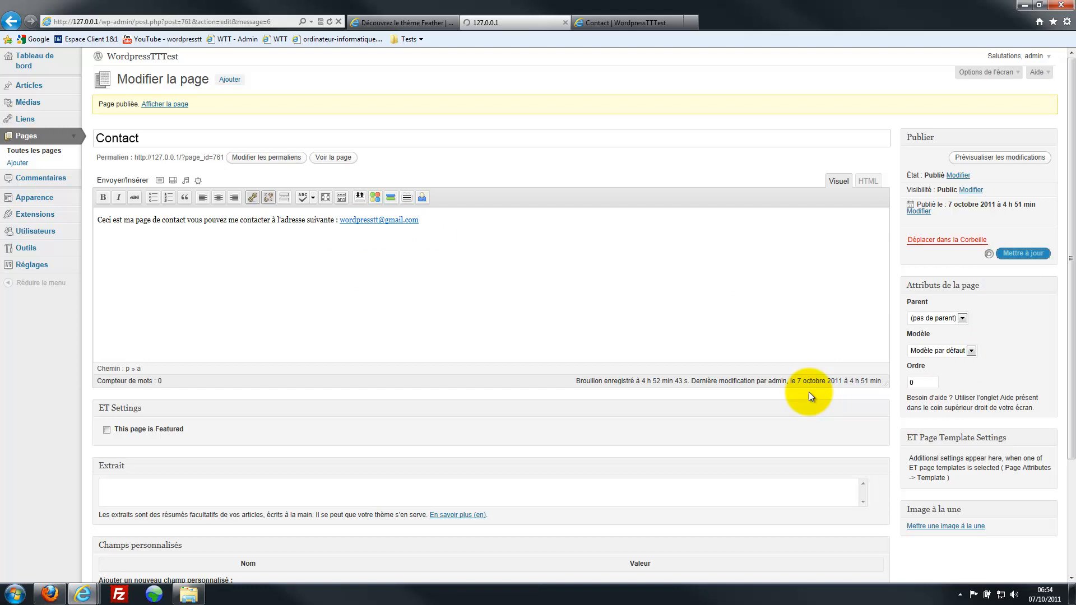
{"action": "left_click", "coordinate": [596, 26]}
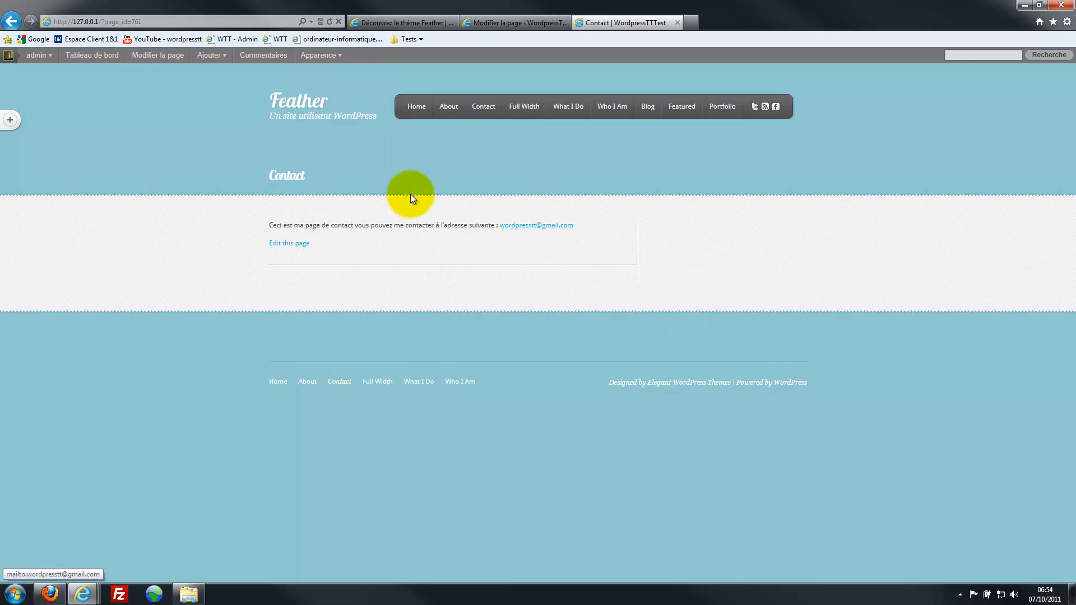
{"action": "left_click", "coordinate": [541, 227]}
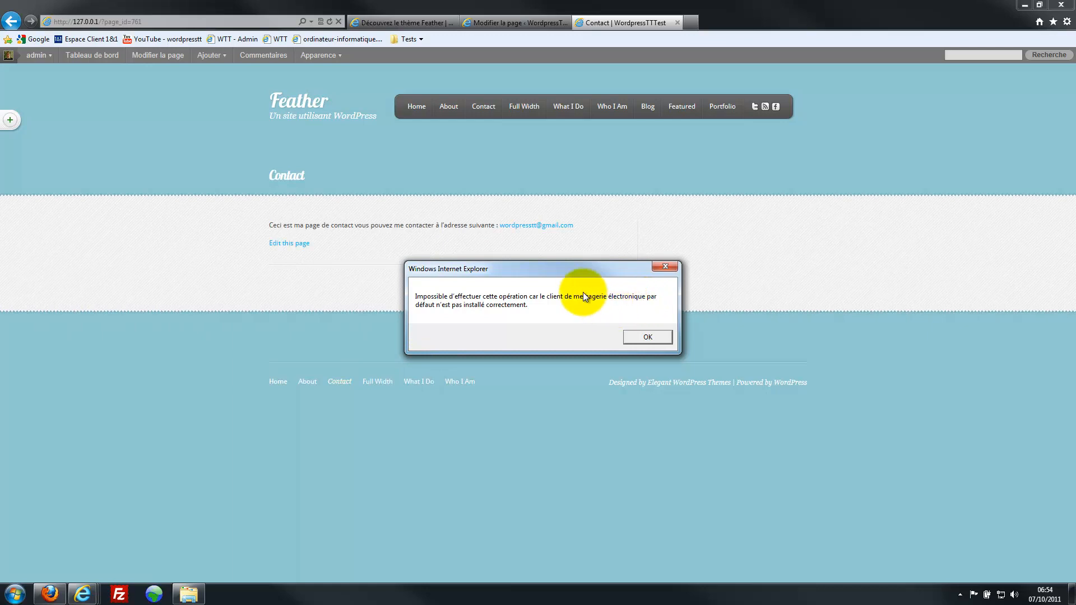
{"action": "left_click", "coordinate": [636, 337]}
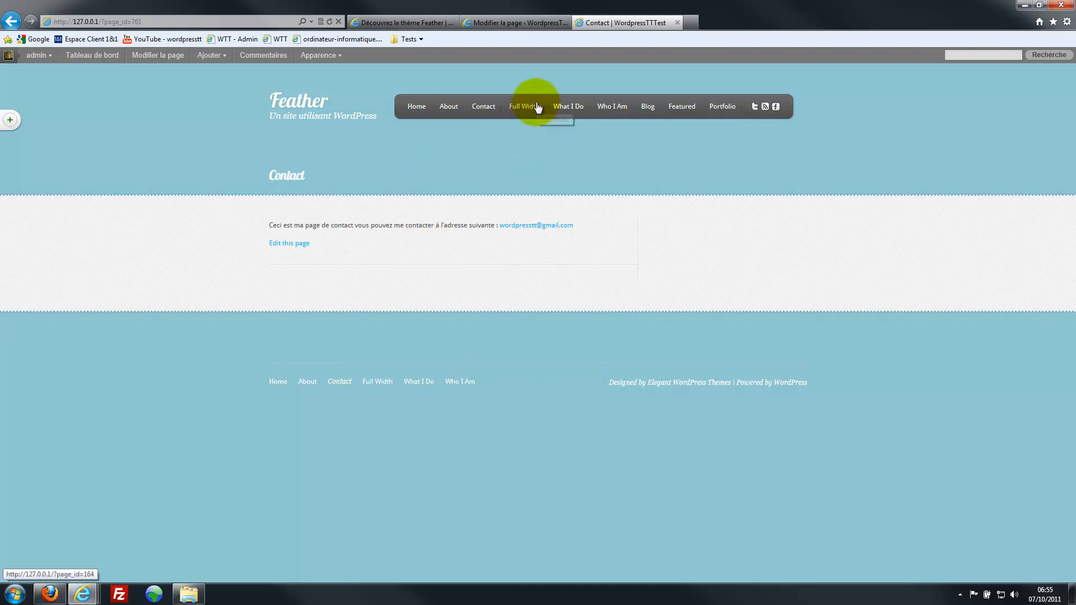
{"action": "left_click", "coordinate": [526, 22]}
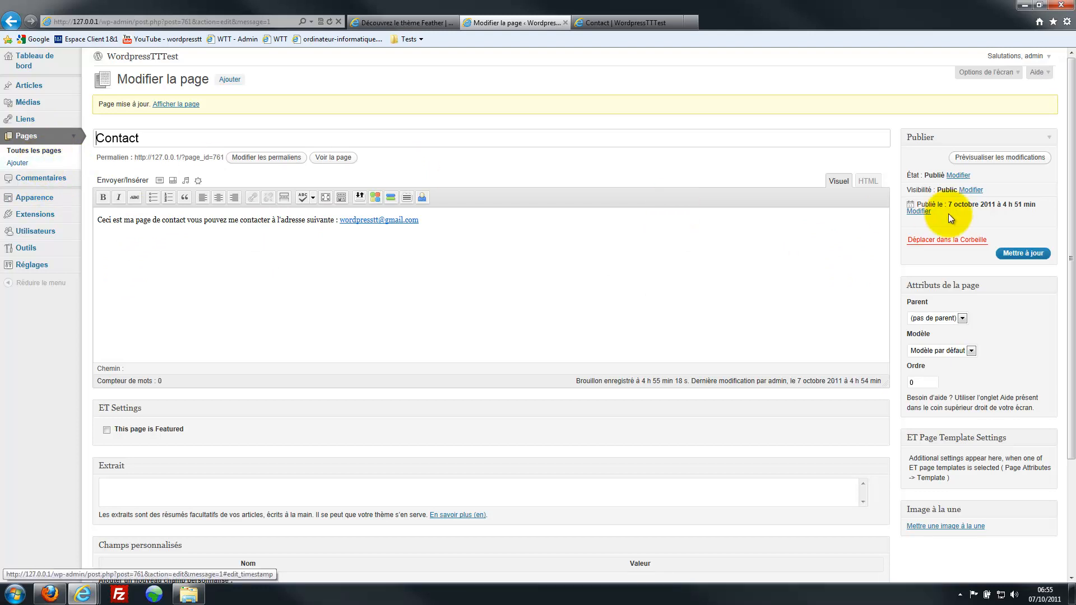
- Trash the Contact page and reload the live site to confirm it's gone
{"action": "left_click", "coordinate": [946, 240]}
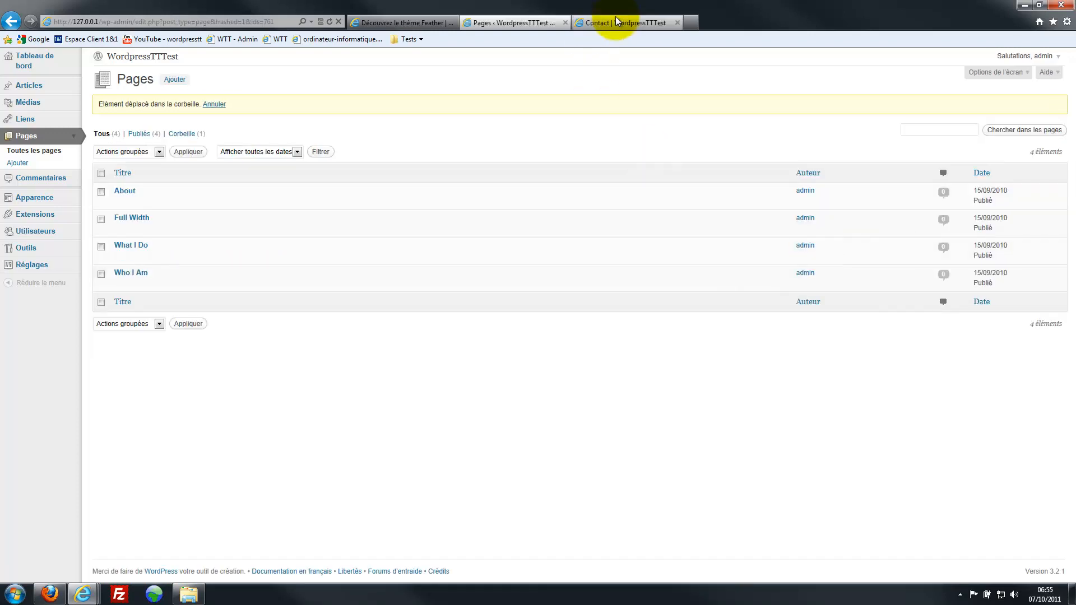
{"action": "left_click", "coordinate": [602, 23]}
{"action": "key", "text": "F5"}
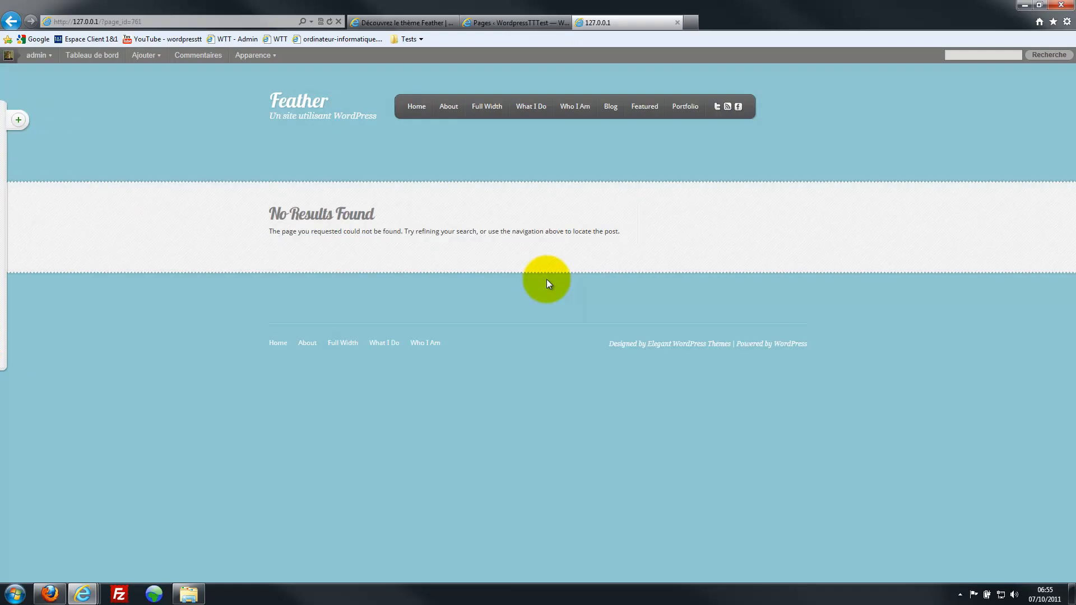
{"action": "left_click", "coordinate": [309, 96]}
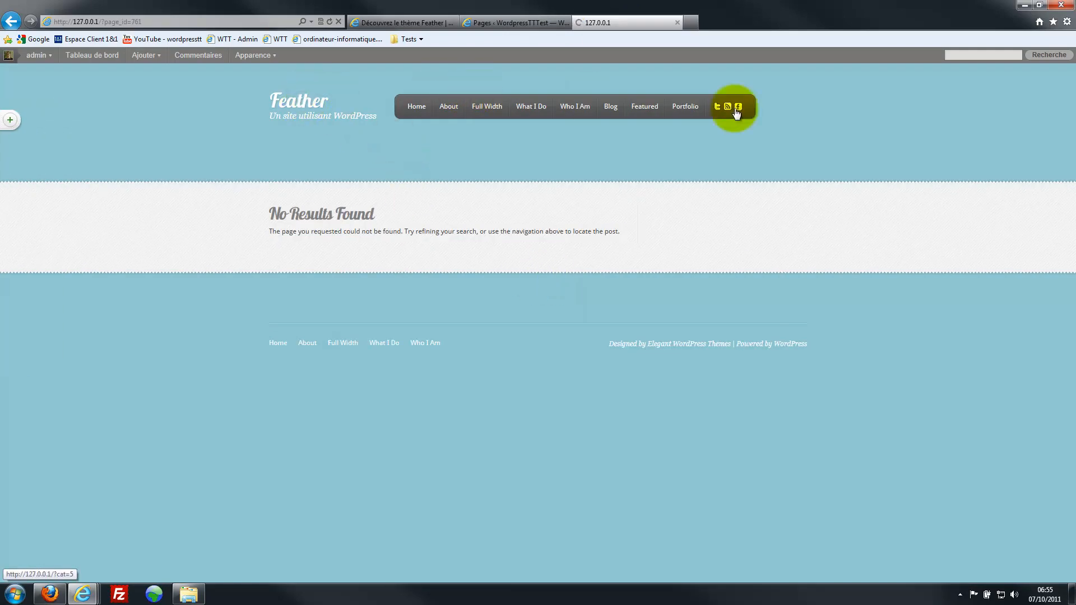
{"action": "left_click", "coordinate": [513, 23]}
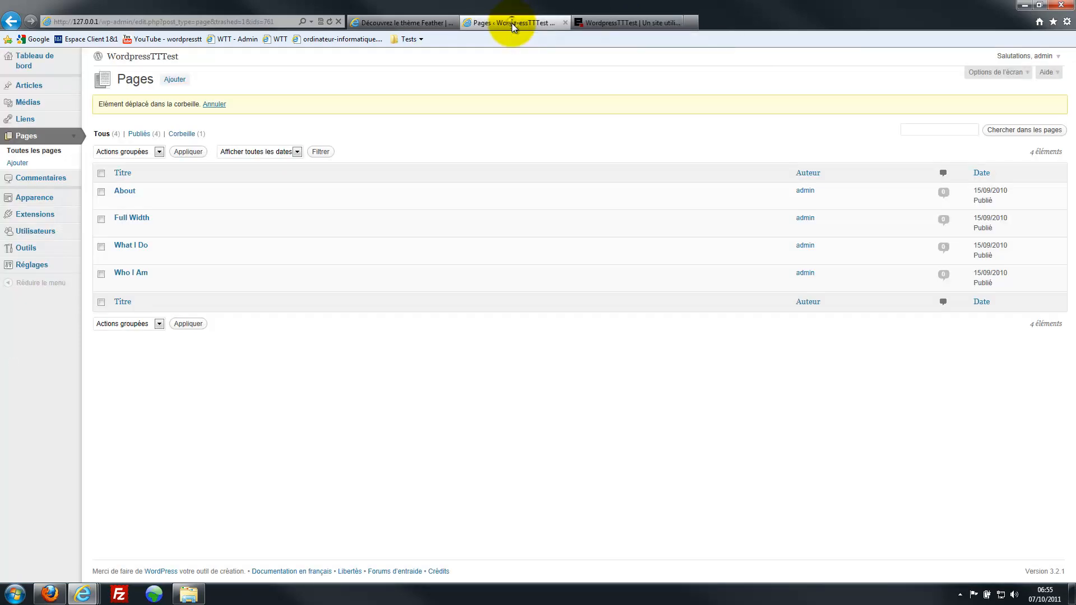
- Search plugins for 'page link to' and install Page Links To 2.5
{"action": "left_click", "coordinate": [49, 219]}
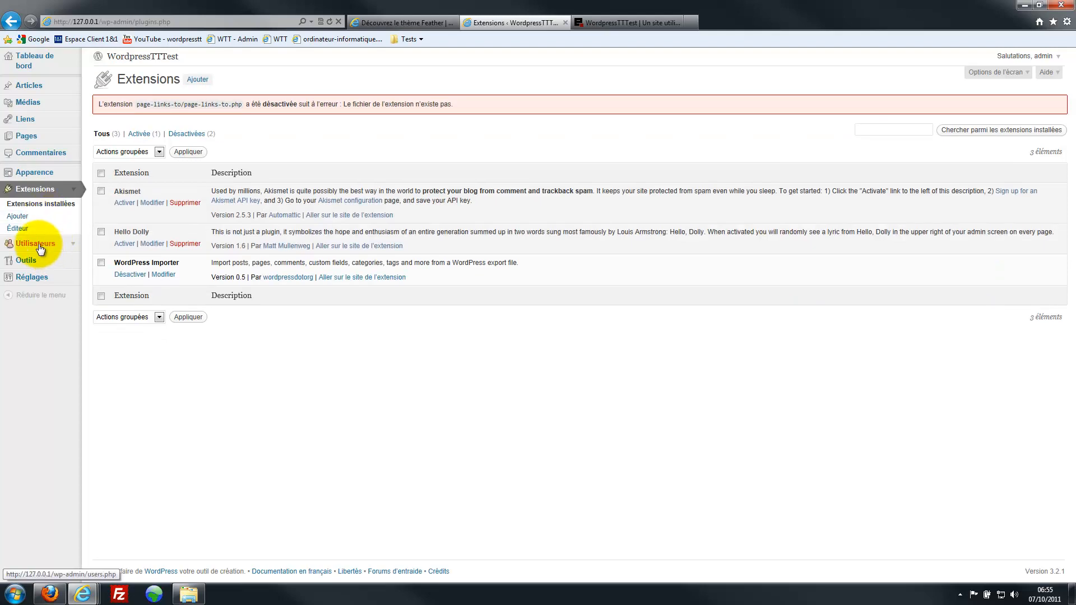
{"action": "left_click", "coordinate": [19, 217]}
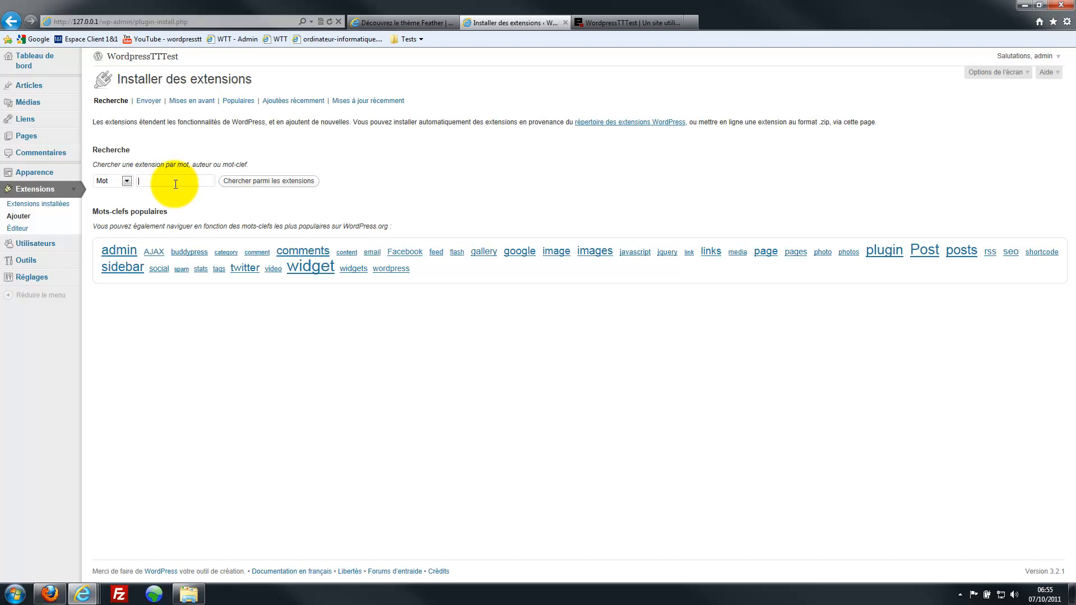
{"action": "type", "text": "page link to"}
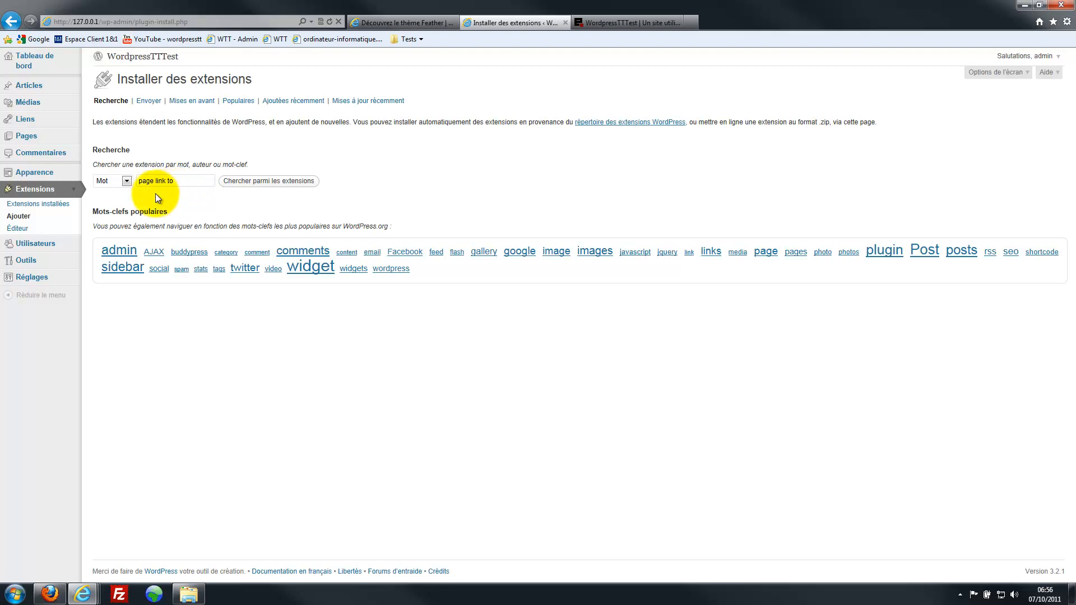
{"action": "left_click", "coordinate": [259, 183]}
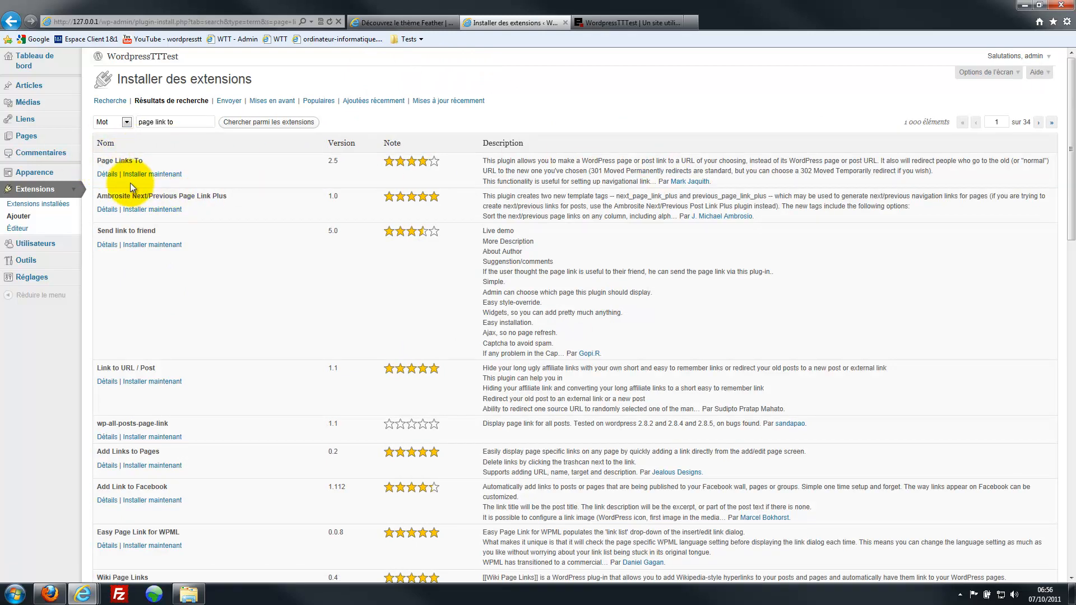
{"action": "left_click", "coordinate": [155, 176]}
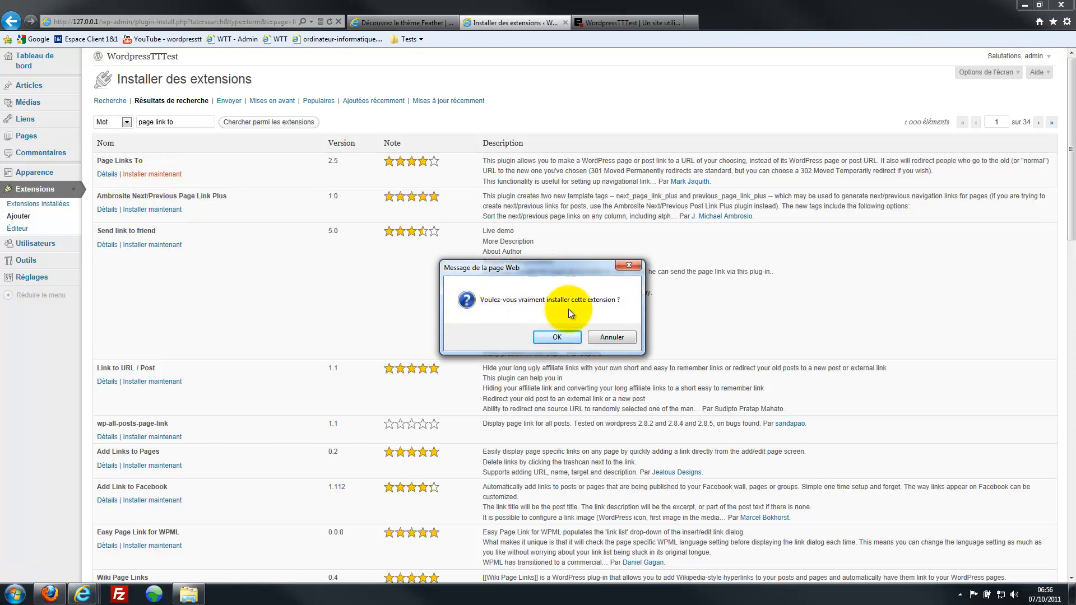
{"action": "left_click", "coordinate": [563, 338]}
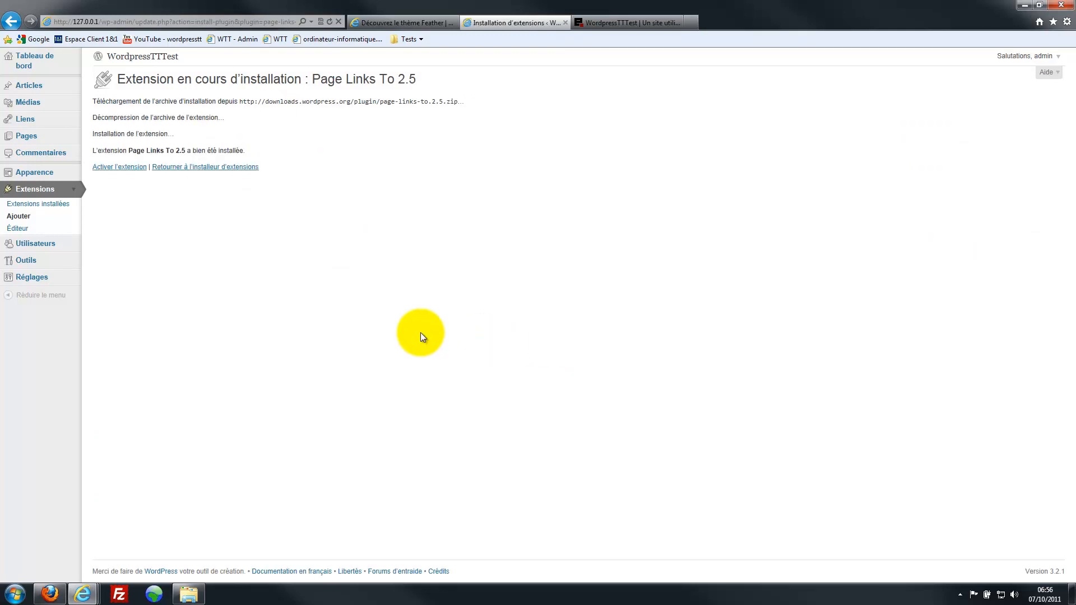
- Activate the Page Links To plugin and start a new page from Pages
{"action": "left_click", "coordinate": [124, 170]}
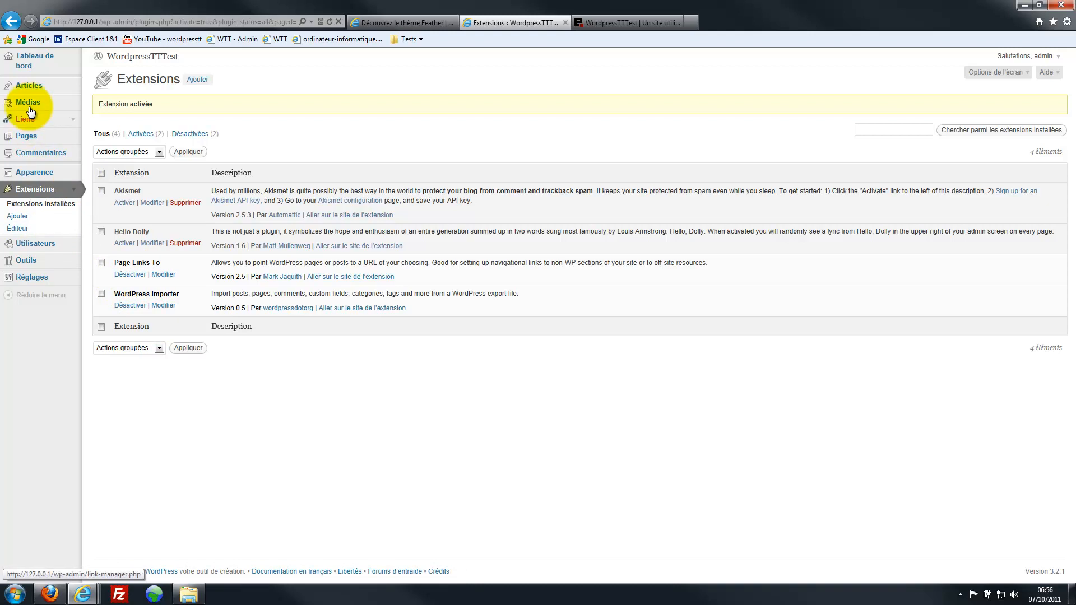
{"action": "left_click", "coordinate": [32, 144]}
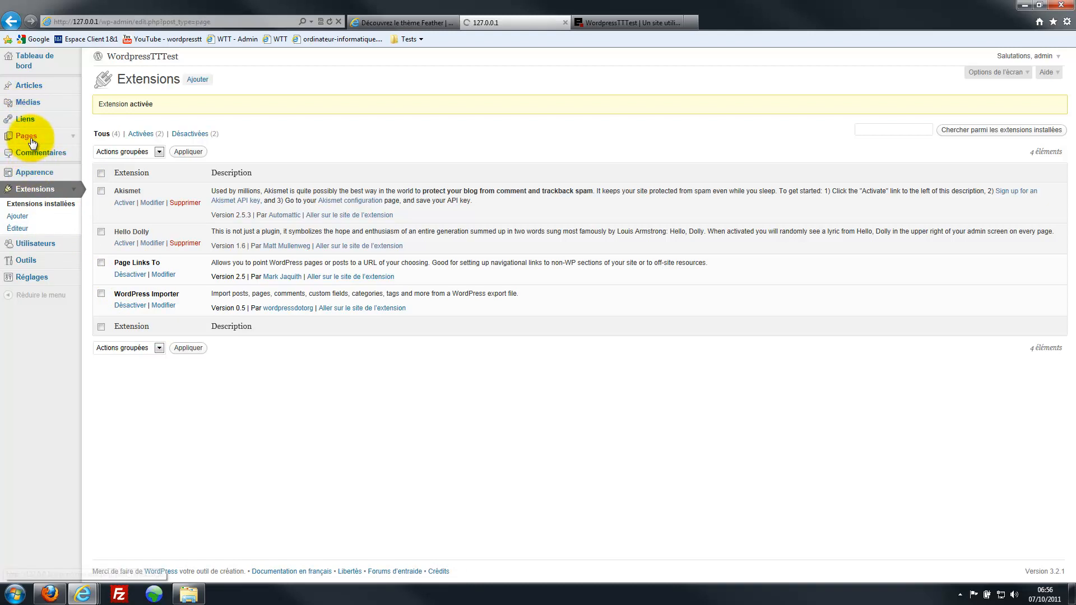
{"action": "left_click", "coordinate": [23, 166]}
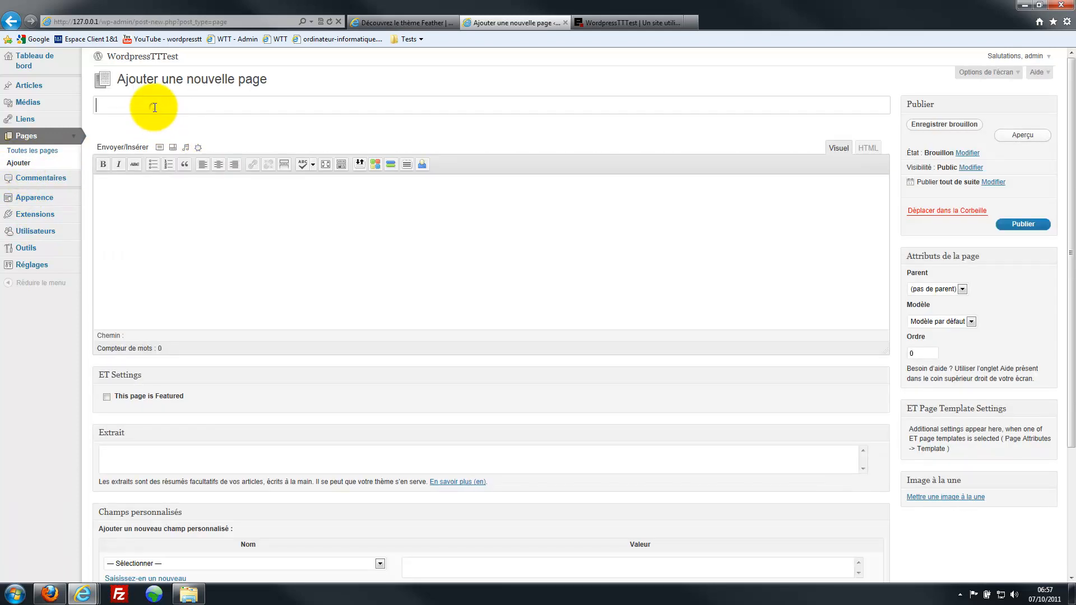
- Title the page 'Contact' and set its Page Links To URL to a mailto: e-mail address, opening in a new window
{"action": "type", "text": "Contact"}
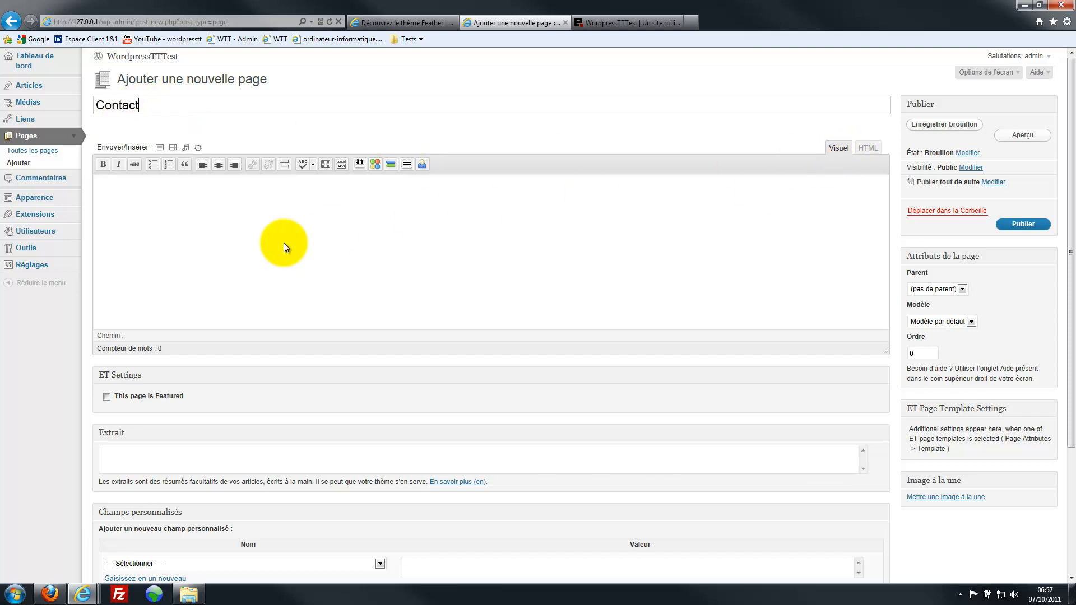
{"action": "left_click", "coordinate": [144, 199]}
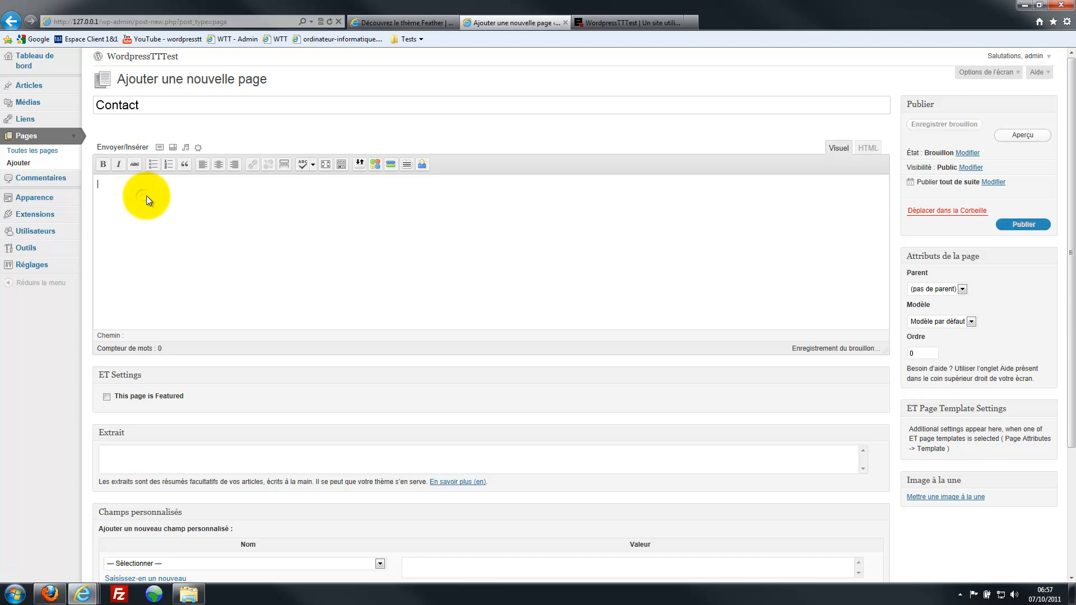
{"action": "scroll", "coordinate": [153, 236], "scroll_direction": "down", "scroll_amount": 3}
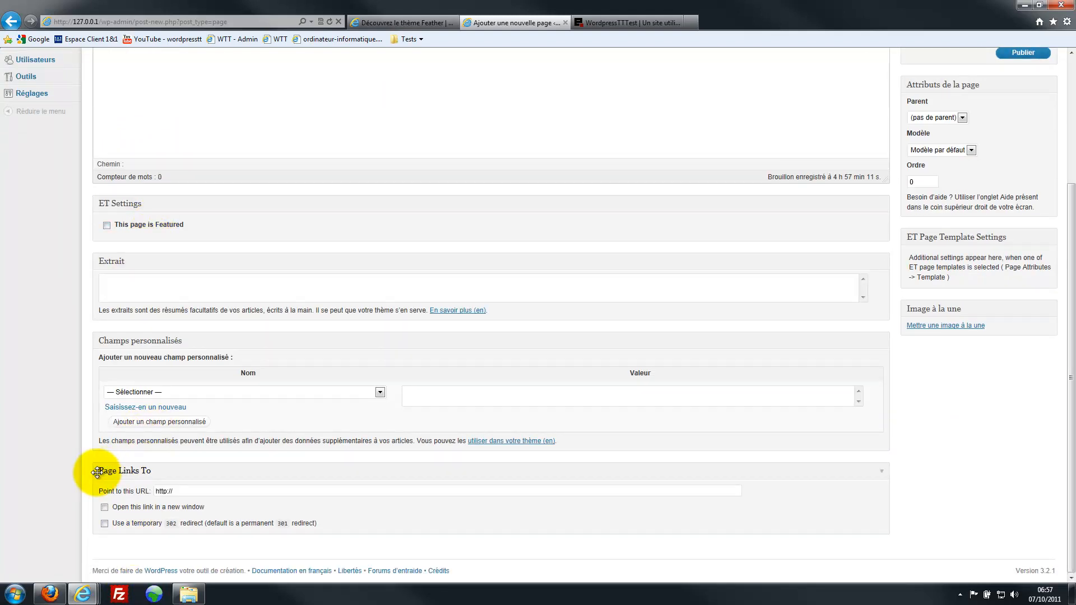
{"action": "left_click", "coordinate": [105, 507]}
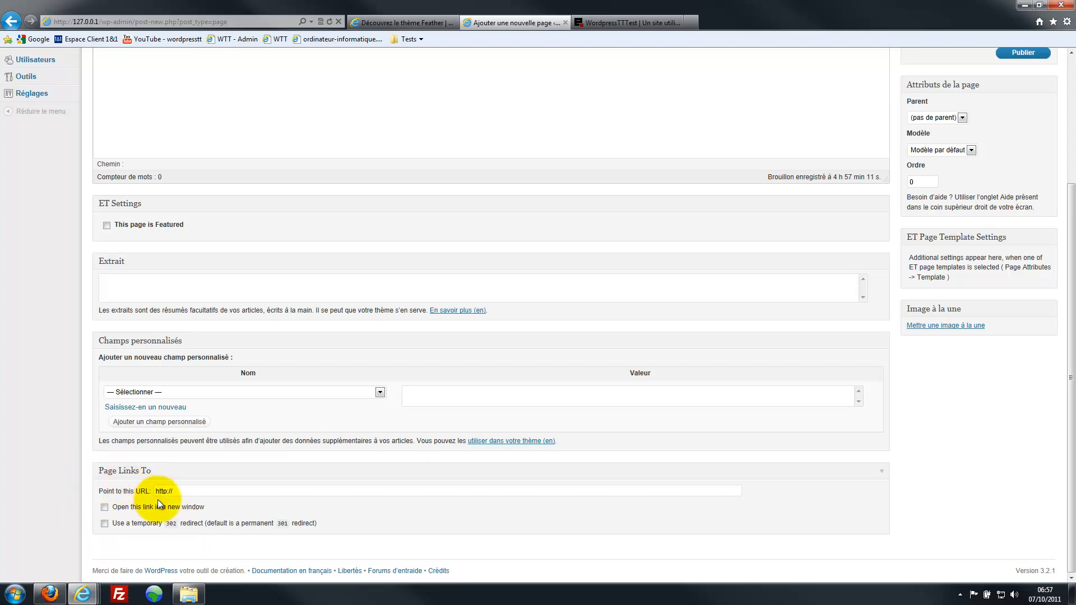
{"action": "double_click", "coordinate": [181, 494]}
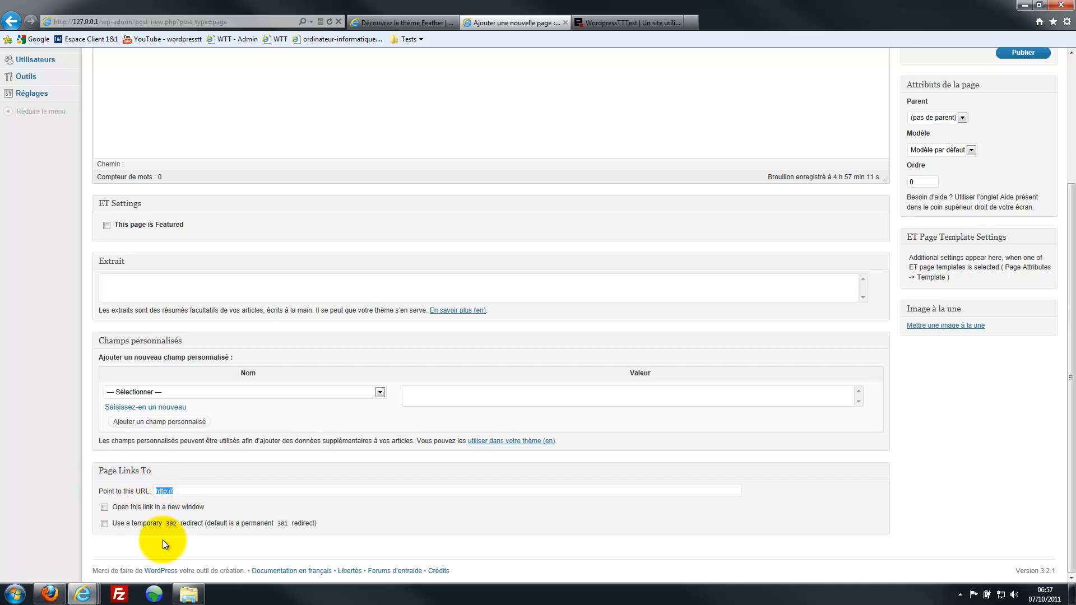
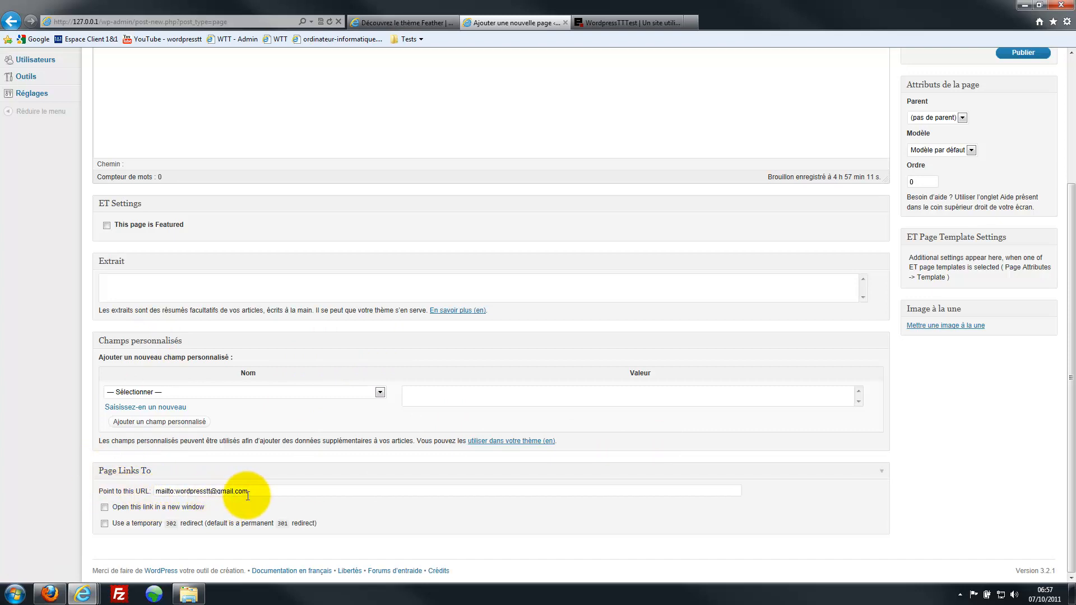
{"action": "scroll", "coordinate": [359, 495], "scroll_direction": "up", "scroll_amount": 3}
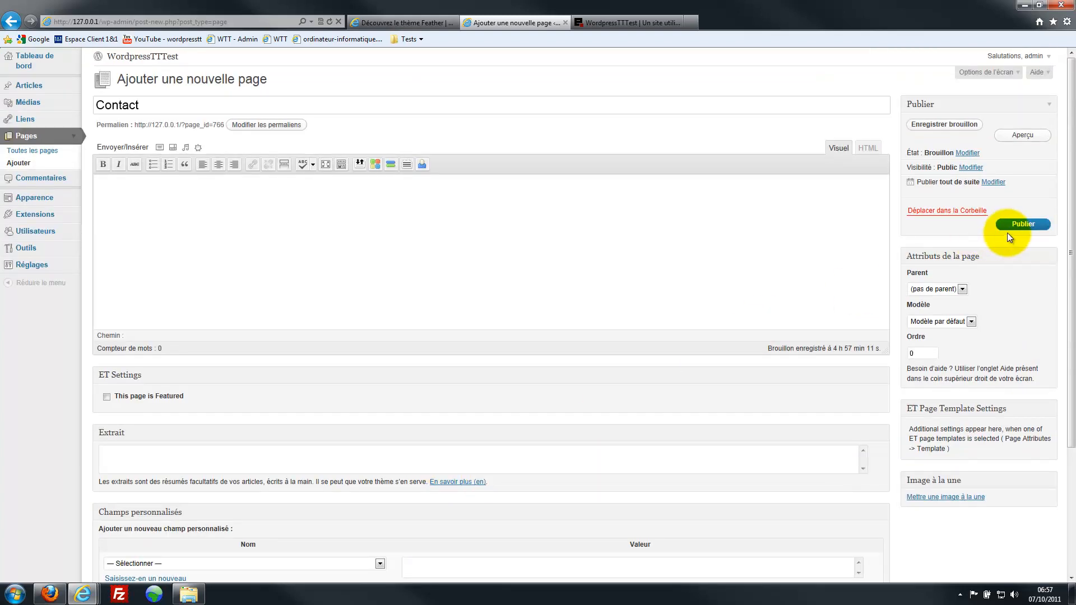
- Publish the Contact page and reload the live site so it appears in the menu
{"action": "left_click", "coordinate": [1018, 225]}
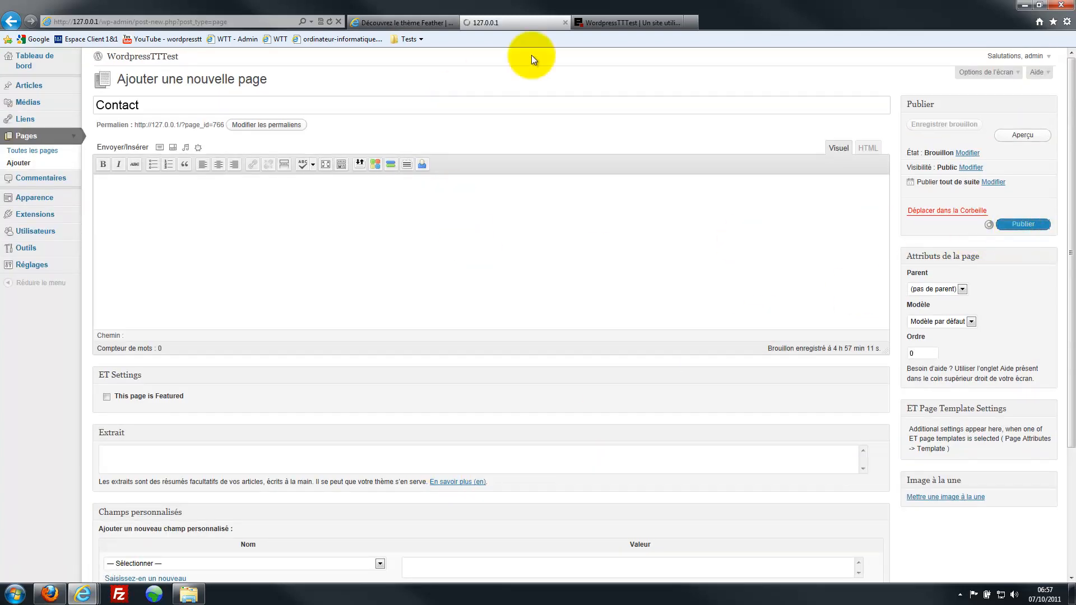
{"action": "left_click", "coordinate": [610, 25]}
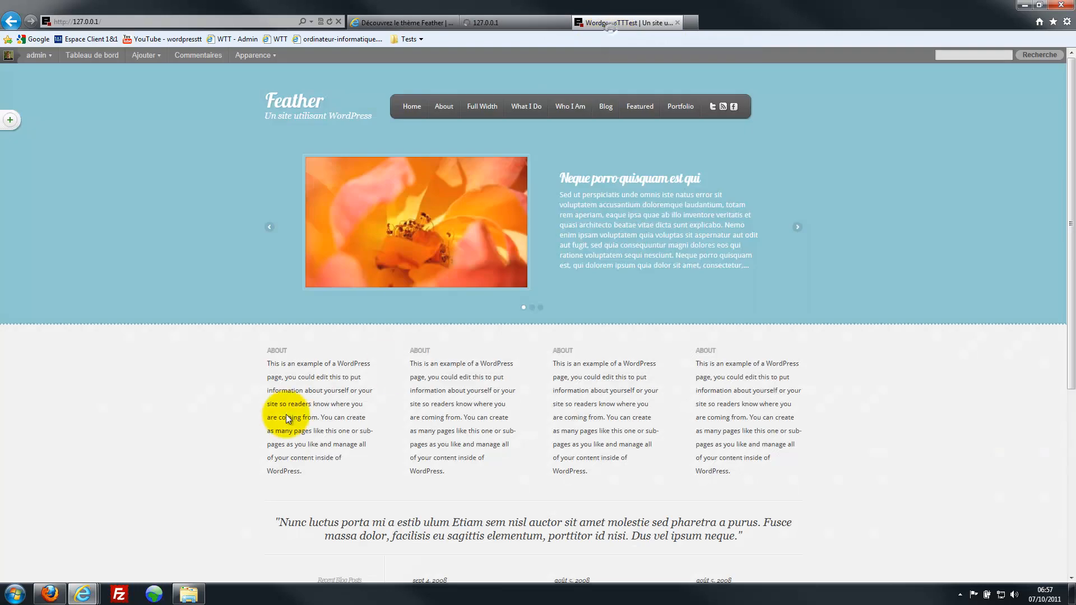
{"action": "key", "text": "F5"}
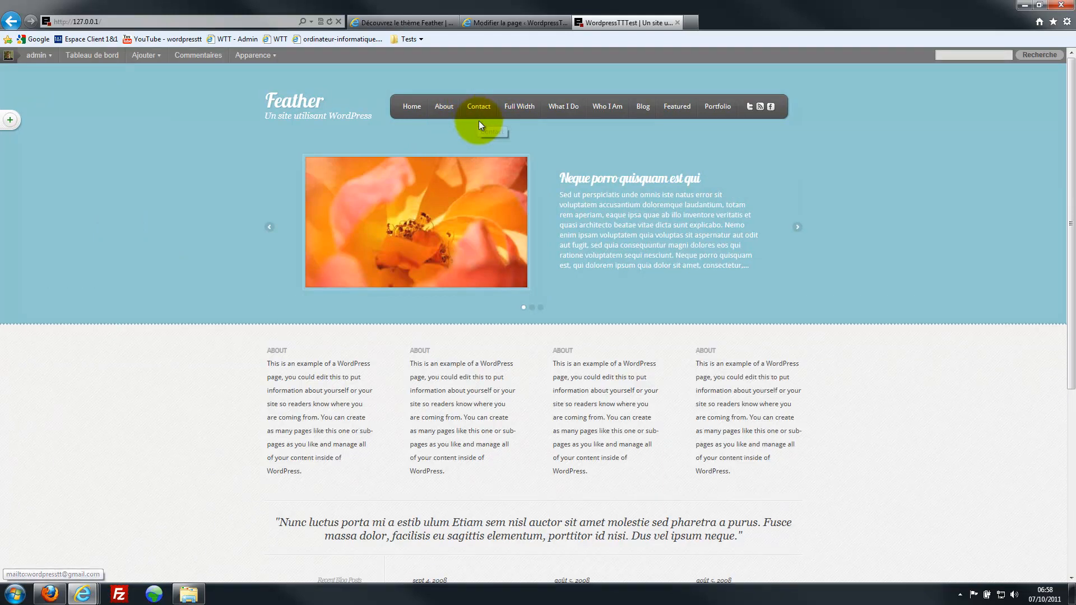
- Test the Contact mailto link twice, dismissing the mail-client error, then close the site tab
{"action": "left_click", "coordinate": [479, 109]}
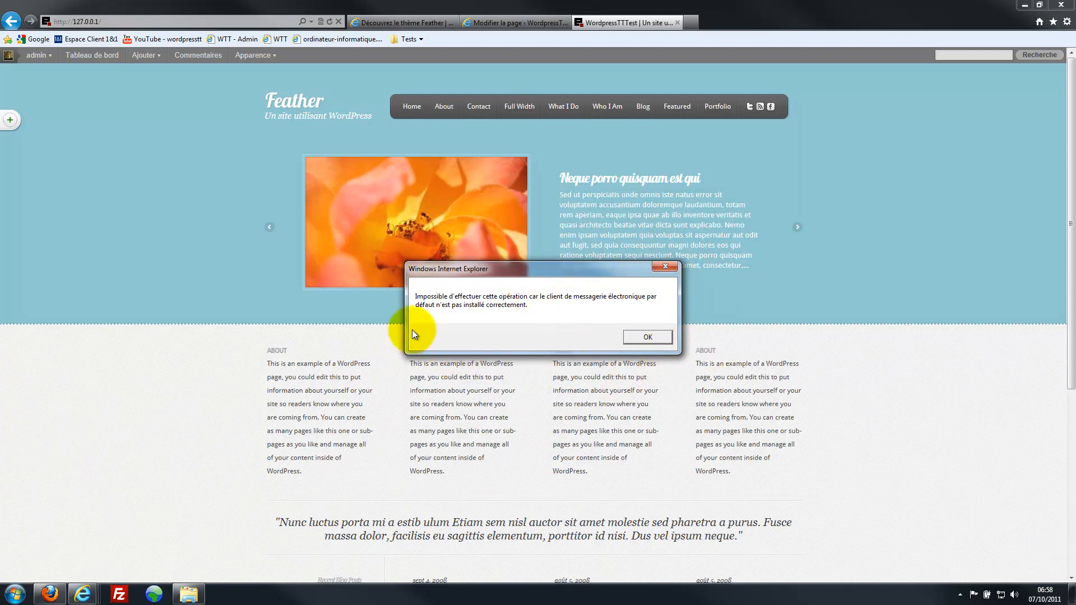
{"action": "left_click", "coordinate": [648, 338]}
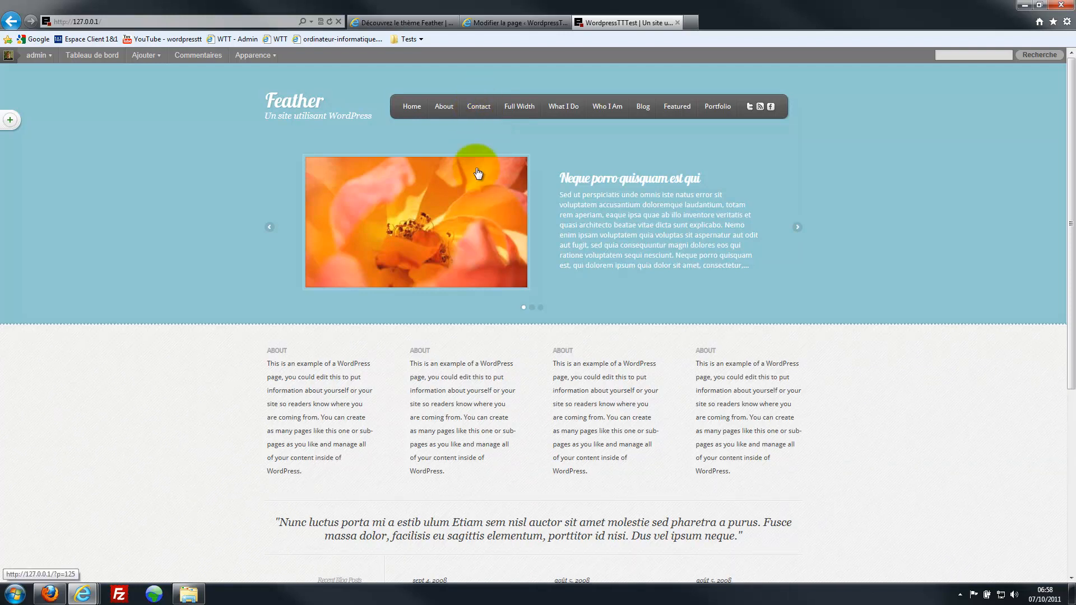
{"action": "left_click", "coordinate": [476, 111]}
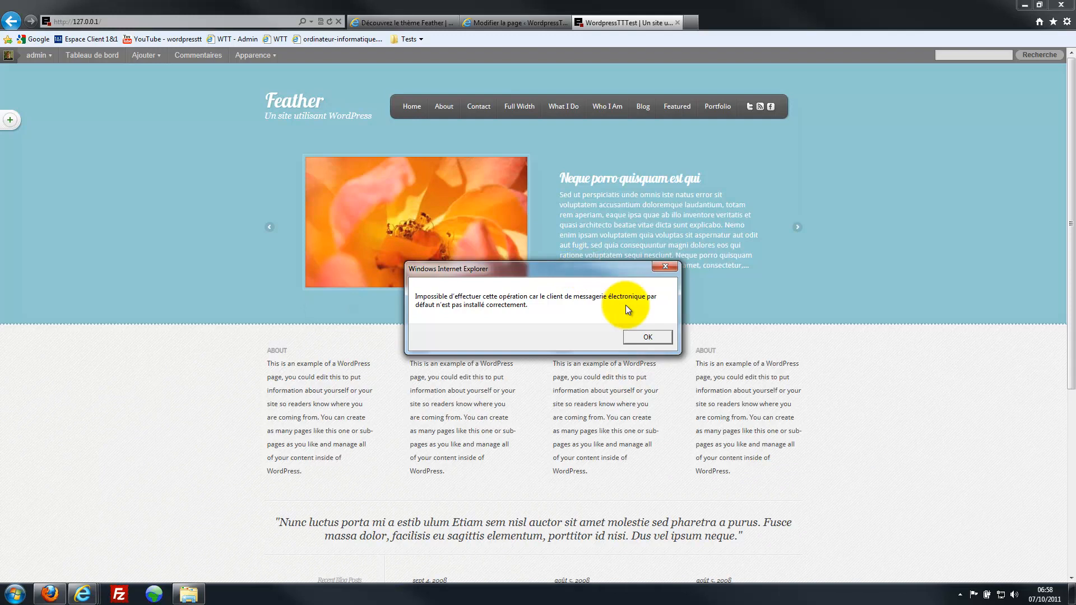
{"action": "left_click", "coordinate": [648, 338]}
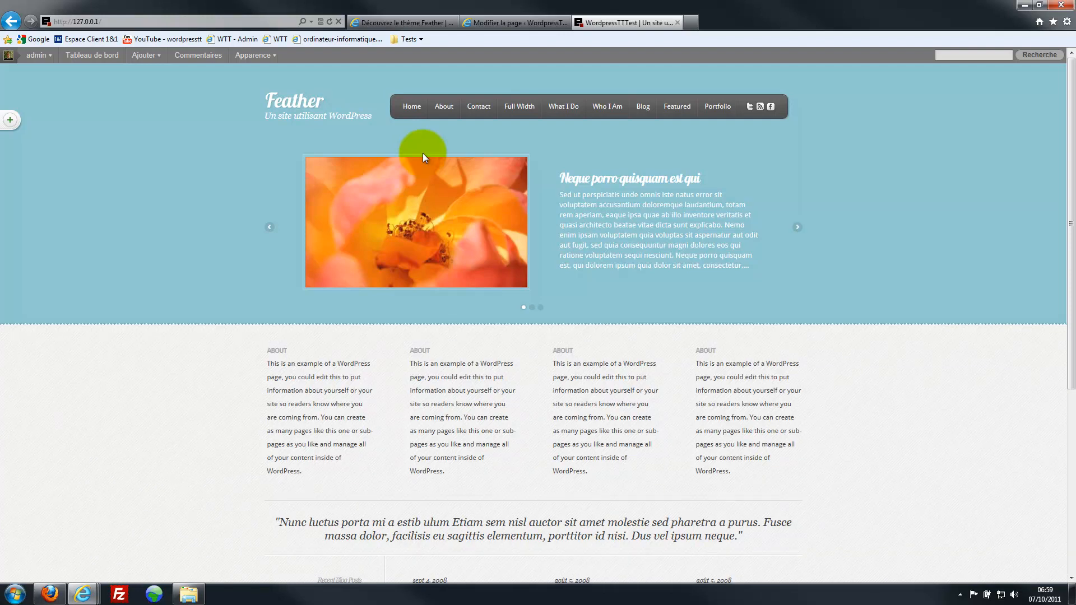
{"action": "left_click", "coordinate": [677, 22]}
- Close the Modifier la page tab, minimize Internet Explorer and close the Feather folder window
{"action": "left_click", "coordinate": [563, 22]}
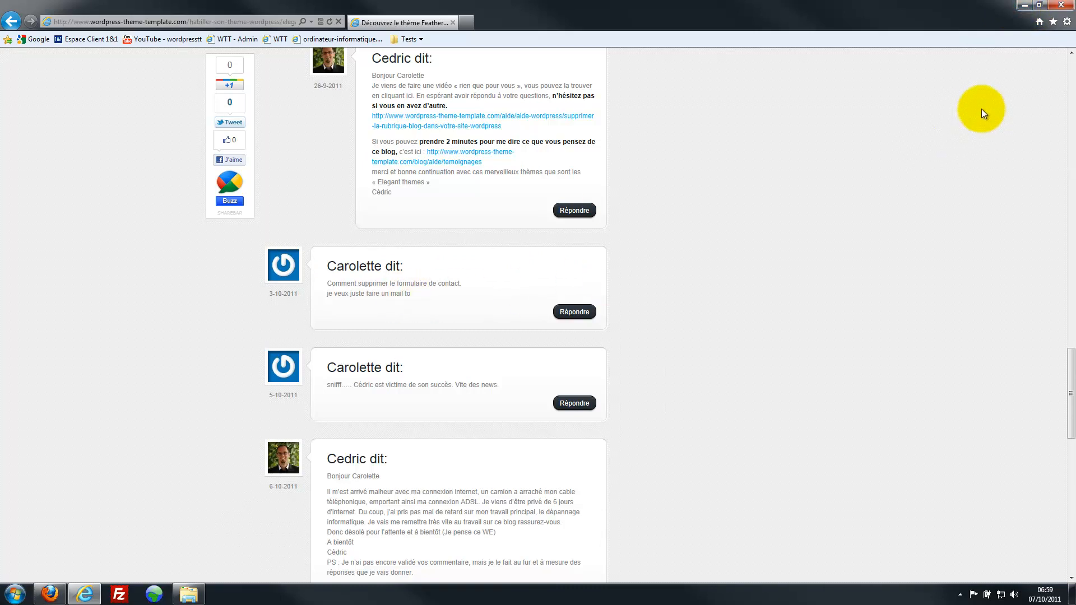
{"action": "left_click", "coordinate": [1024, 5]}
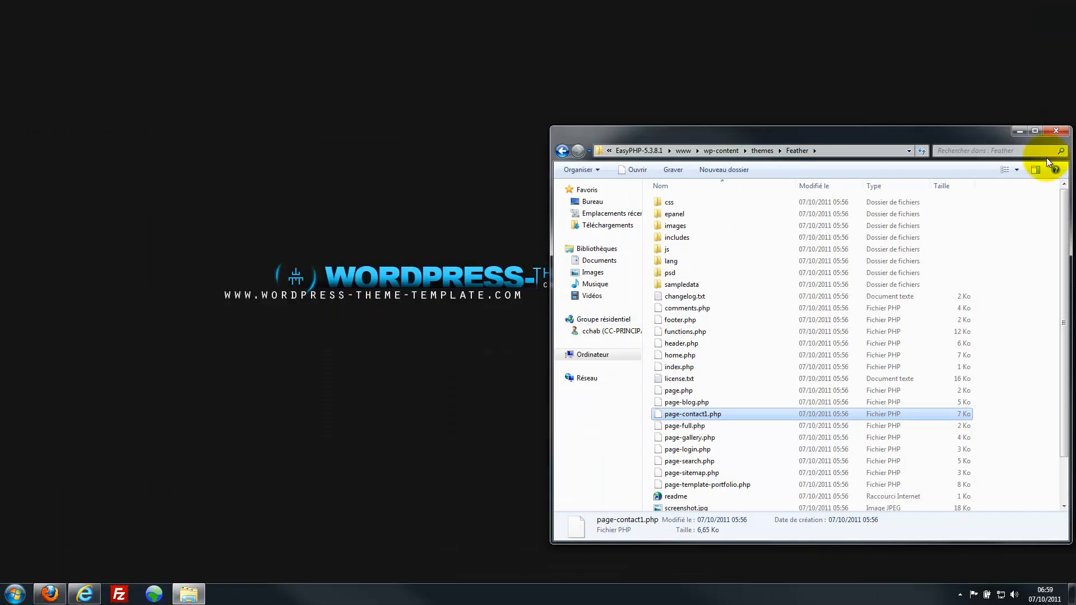
{"action": "left_click", "coordinate": [1056, 131]}
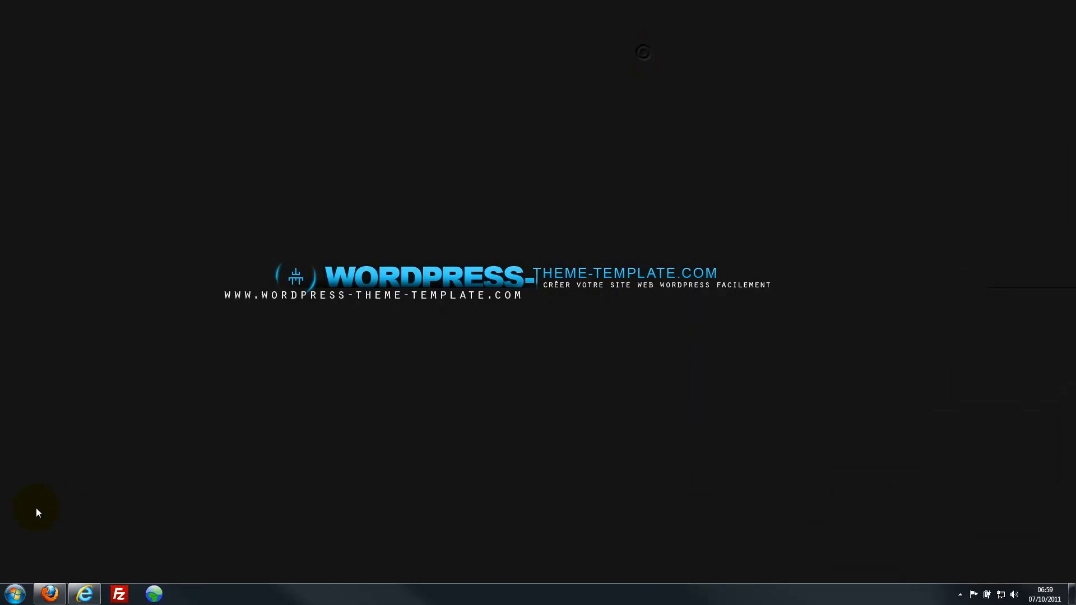